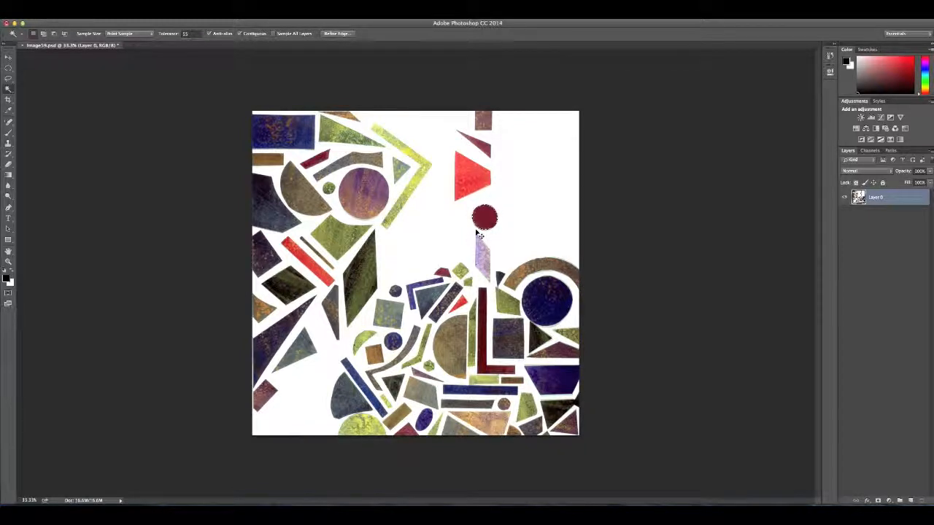
Copy the selected dark red circle to its own layer and make Layer 0 active again.
{"action": "key", "text": "super+j"}
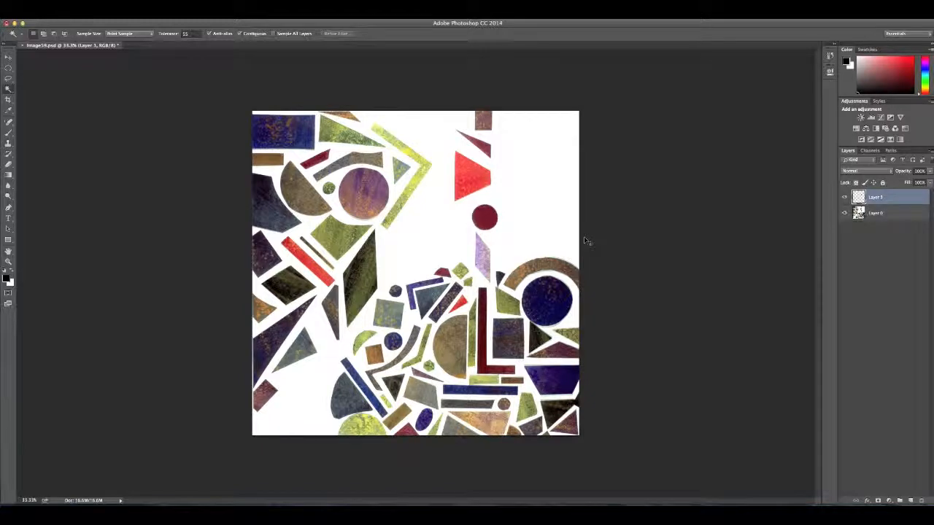
{"action": "left_click", "coordinate": [862, 211]}
Select the whole large navy circle with the Magic Wand, copy it to its own layer and return to Layer 0.
{"action": "left_click", "coordinate": [549, 299]}
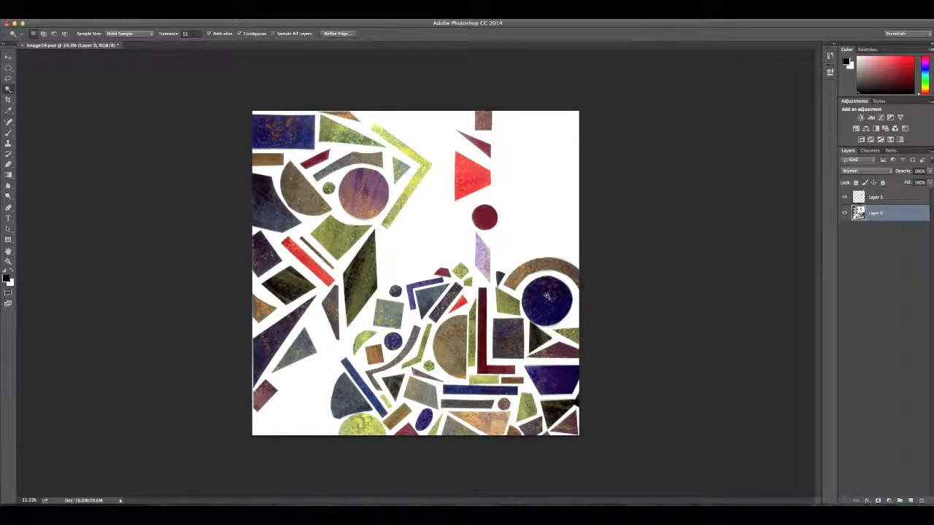
{"action": "left_click", "coordinate": [561, 312]}
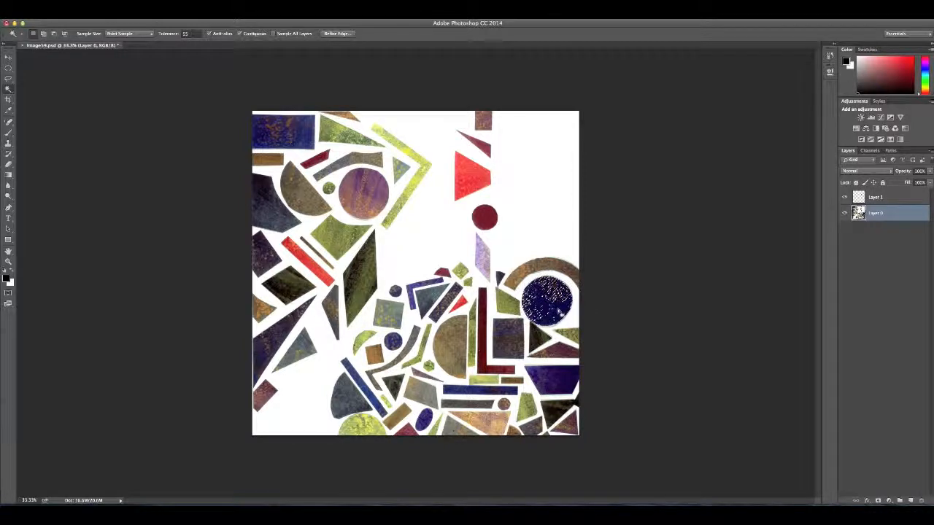
{"action": "left_click", "coordinate": [533, 308], "text": "shift"}
{"action": "left_click", "coordinate": [549, 292], "text": "shift"}
{"action": "left_click", "coordinate": [552, 294], "text": "shift"}
{"action": "left_click", "coordinate": [553, 295], "text": "shift"}
{"action": "left_click", "coordinate": [531, 312], "text": "shift"}
{"action": "left_click", "coordinate": [547, 315], "text": "shift"}
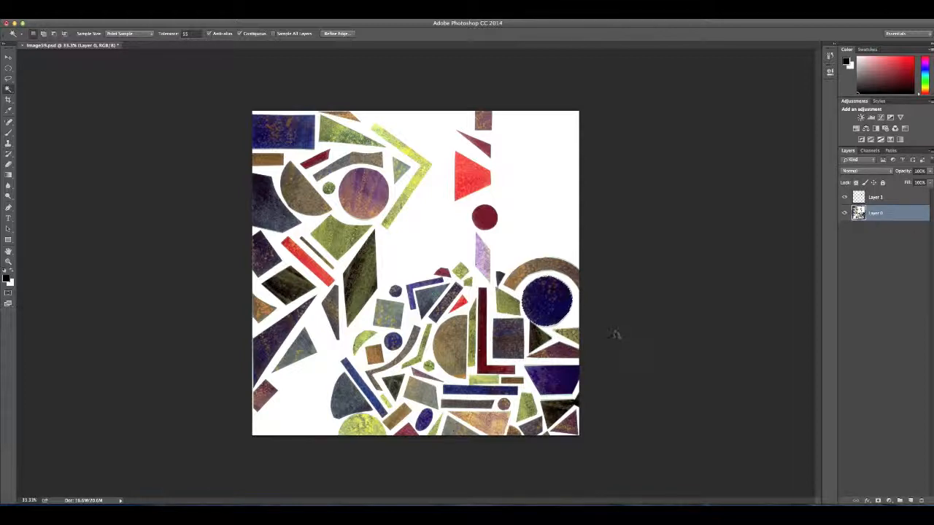
{"action": "key", "text": "ctrl+j"}
{"action": "key", "text": "alt+["}
Select the whole purple circle with the Magic Wand, copy it to its own layer and return to Layer 0.
{"action": "left_click", "coordinate": [365, 182]}
{"action": "left_click", "coordinate": [363, 194], "text": "shift"}
{"action": "left_click", "coordinate": [362, 202], "text": "shift"}
{"action": "left_click", "coordinate": [359, 208], "text": "shift"}
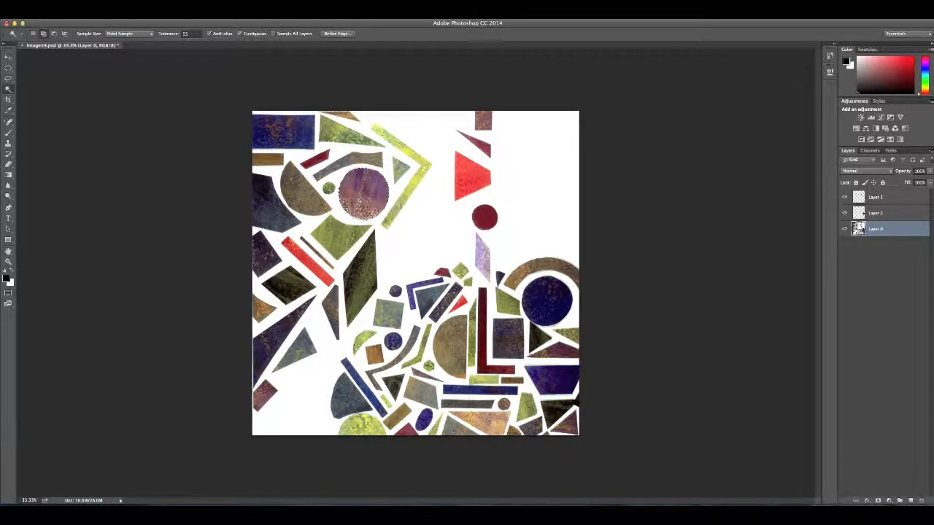
{"action": "left_click", "coordinate": [364, 207], "text": "shift"}
{"action": "left_click", "coordinate": [371, 212], "text": "shift"}
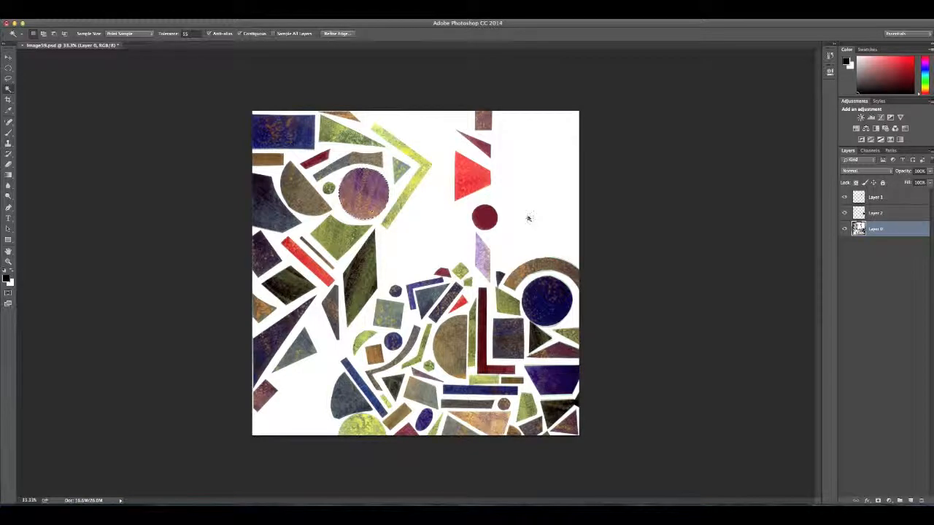
{"action": "key", "text": "super+j"}
{"action": "left_click", "coordinate": [882, 246]}
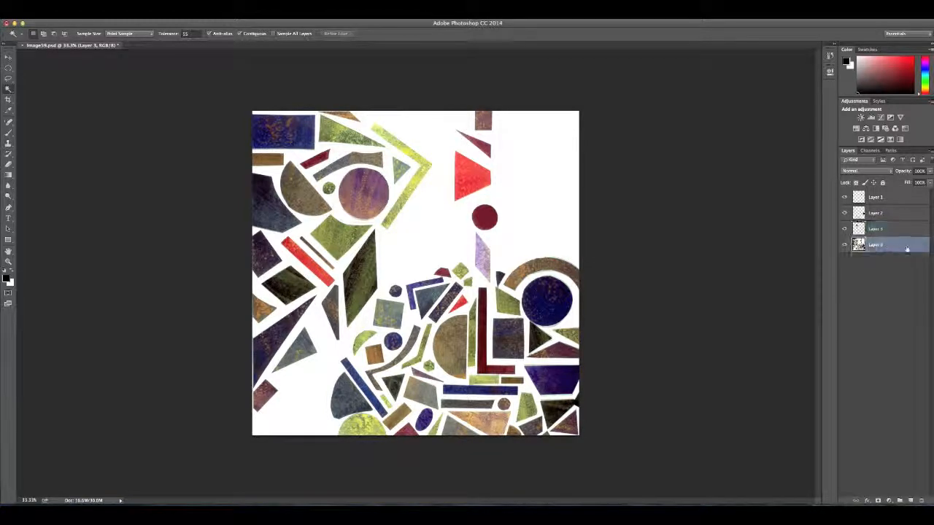
Delete the dark red circle from Layer 0 with an elliptical selection and hide the three copied circle layers.
{"action": "left_click", "coordinate": [7, 67]}
{"action": "mouse_move", "coordinate": [499, 206]}
{"action": "left_mouse_down"}
{"action": "mouse_move", "coordinate": [470, 235]}
{"action": "mouse_move", "coordinate": [493, 222]}
{"action": "left_mouse_up"}
{"action": "left_click", "coordinate": [493, 222]}
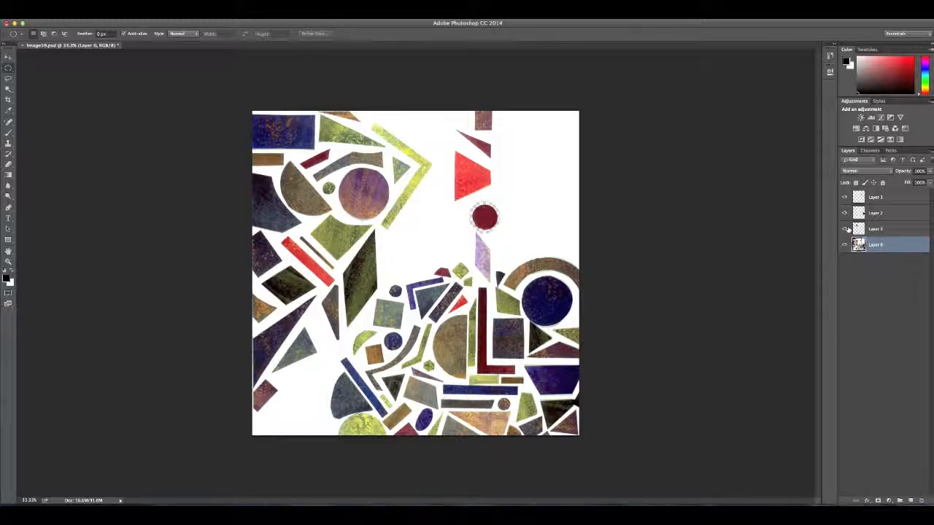
{"action": "left_click", "coordinate": [846, 228]}
{"action": "left_click", "coordinate": [844, 197]}
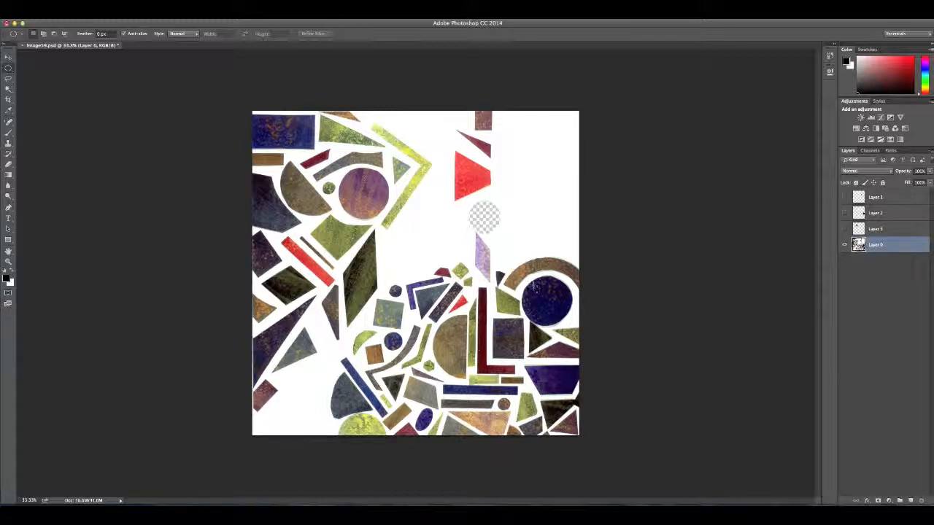
Delete the large navy circle from Layer 0 with an elliptical selection, then deselect.
{"action": "left_click_drag", "start_coordinate": [521, 280], "coordinate": [548, 314]}
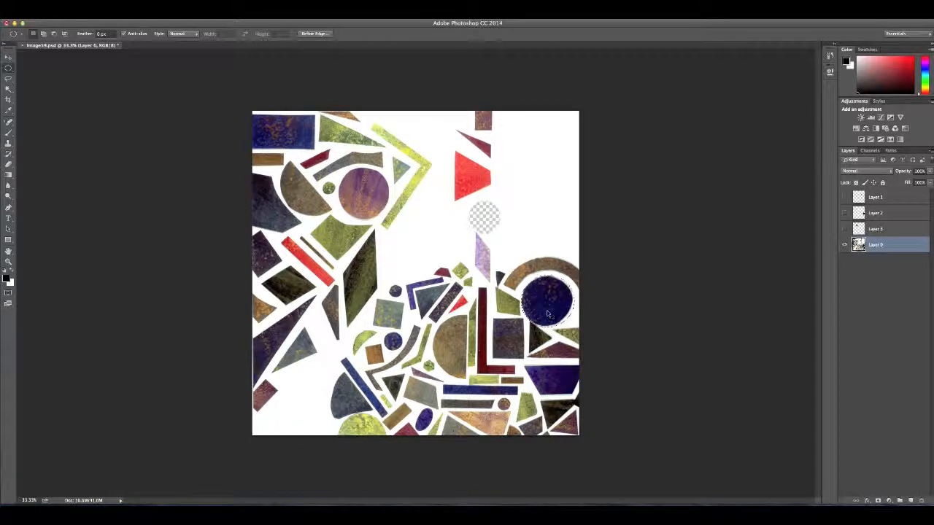
{"action": "key", "text": "Delete"}
{"action": "key", "text": "ctrl+d"}
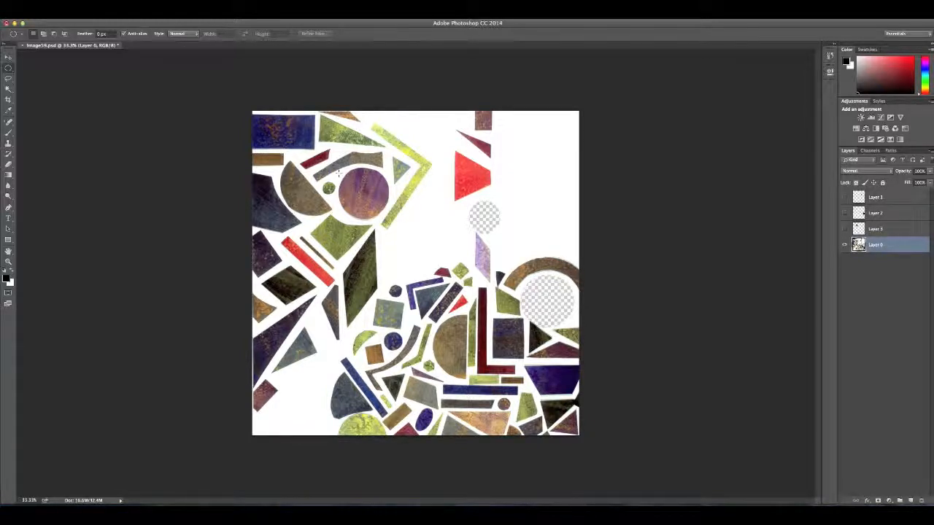
Delete the purple circle from Layer 0 with an elliptical selection, then deselect.
{"action": "left_click_drag", "start_coordinate": [334, 166], "coordinate": [390, 220]}
{"action": "key", "text": "Delete"}
{"action": "key", "text": "ctrl+d"}
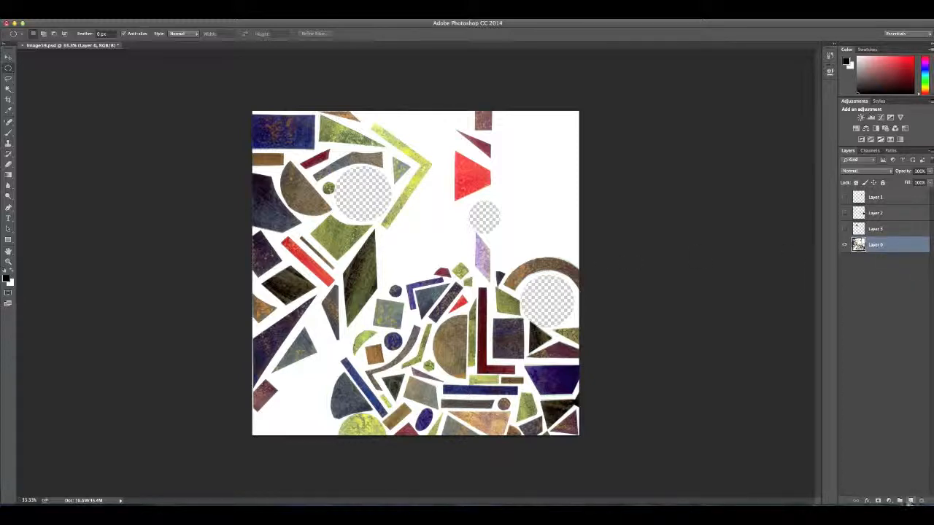
Add a new empty layer and place it beneath Layer 0.
{"action": "left_click", "coordinate": [911, 500]}
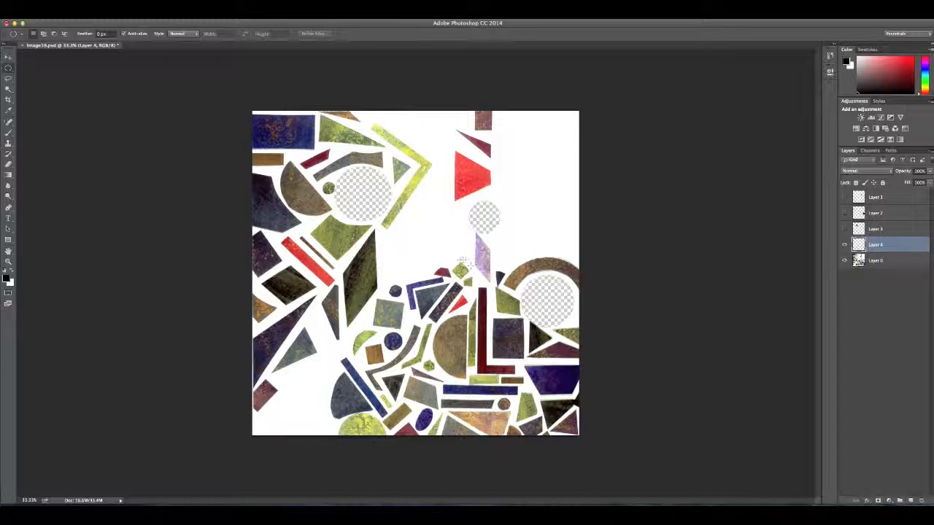
{"action": "left_click_drag", "start_coordinate": [900, 245], "coordinate": [900, 279]}
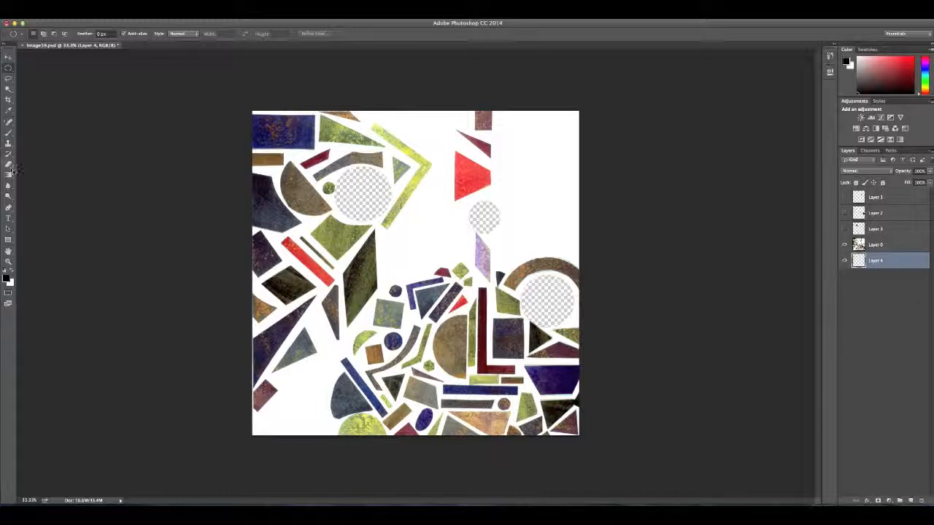
Set the foreground color to white and fill the new bottom layer with the Paint Bucket.
{"action": "left_click", "coordinate": [11, 270]}
{"action": "left_click", "coordinate": [6, 278]}
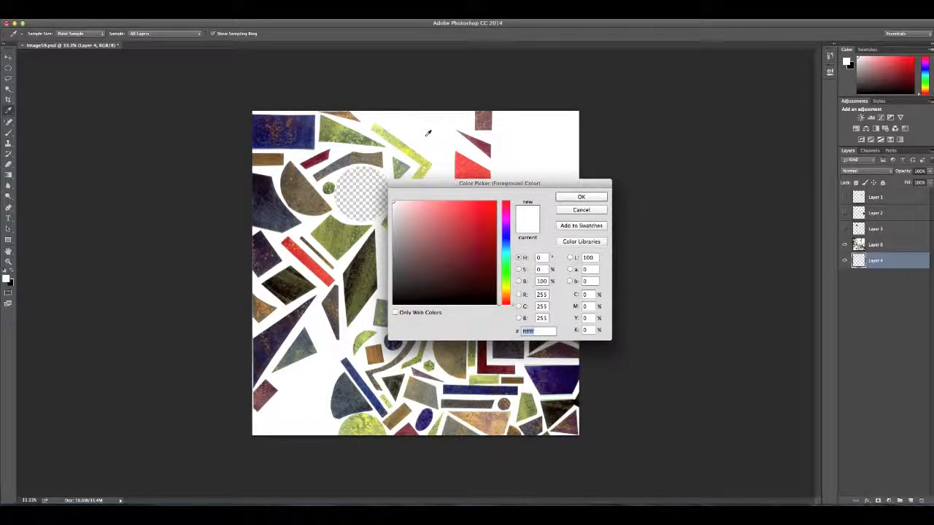
{"action": "left_click", "coordinate": [597, 199]}
{"action": "key", "text": "m"}
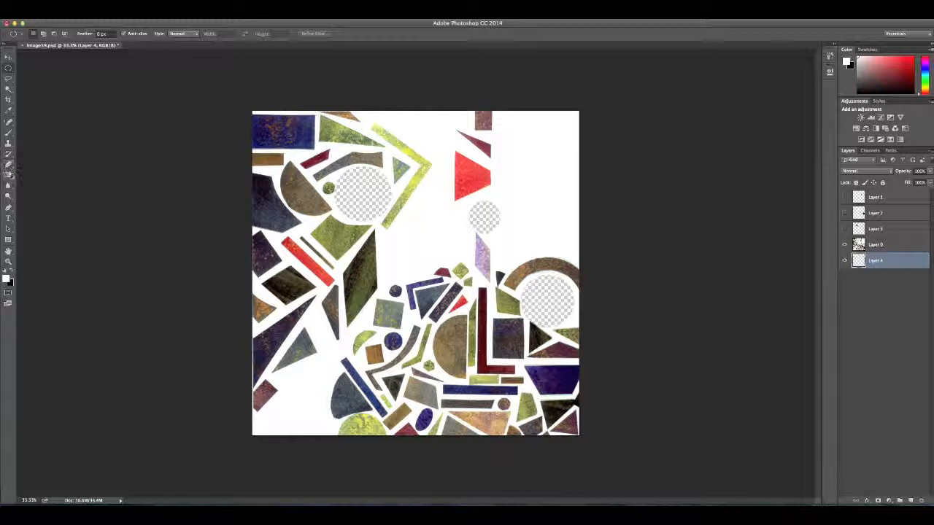
{"action": "left_click", "coordinate": [10, 175]}
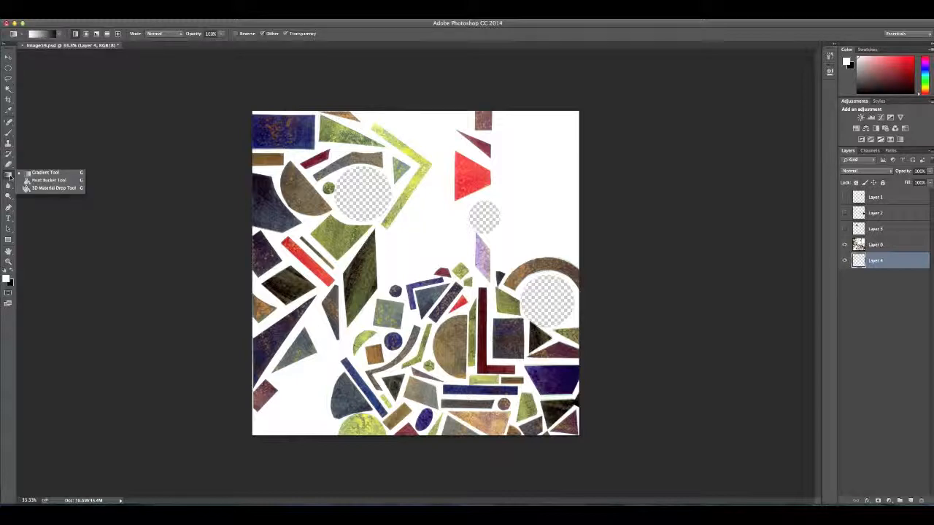
{"action": "left_click", "coordinate": [48, 181]}
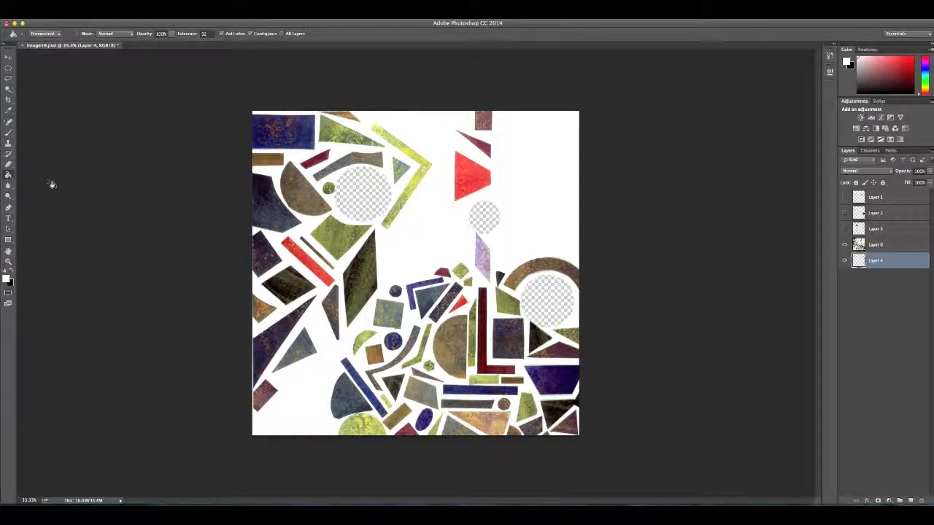
{"action": "left_click", "coordinate": [370, 189]}
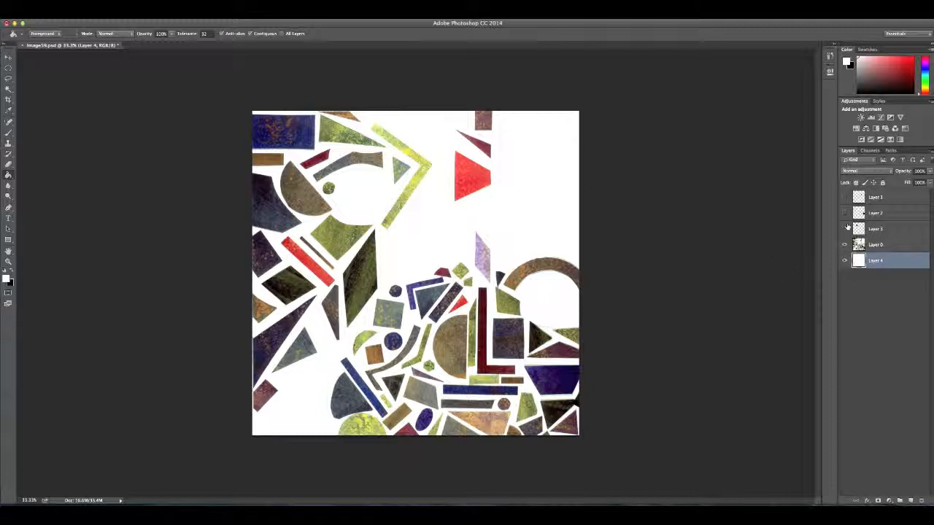
Show the three copied circle layers again.
{"action": "left_click", "coordinate": [845, 228]}
{"action": "left_click", "coordinate": [845, 213]}
{"action": "left_click", "coordinate": [845, 197]}
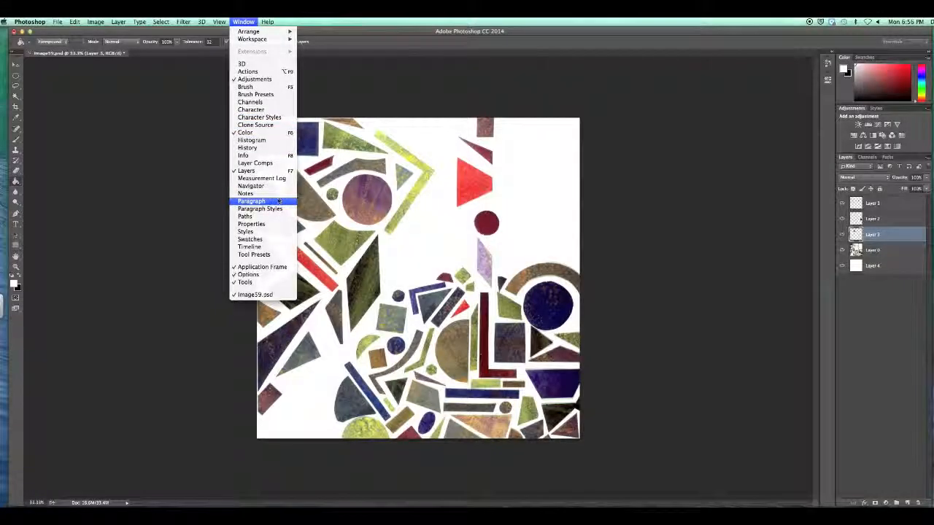
Open the Timeline and create a frame animation with looping kept at Once.
{"action": "left_click", "coordinate": [277, 248]}
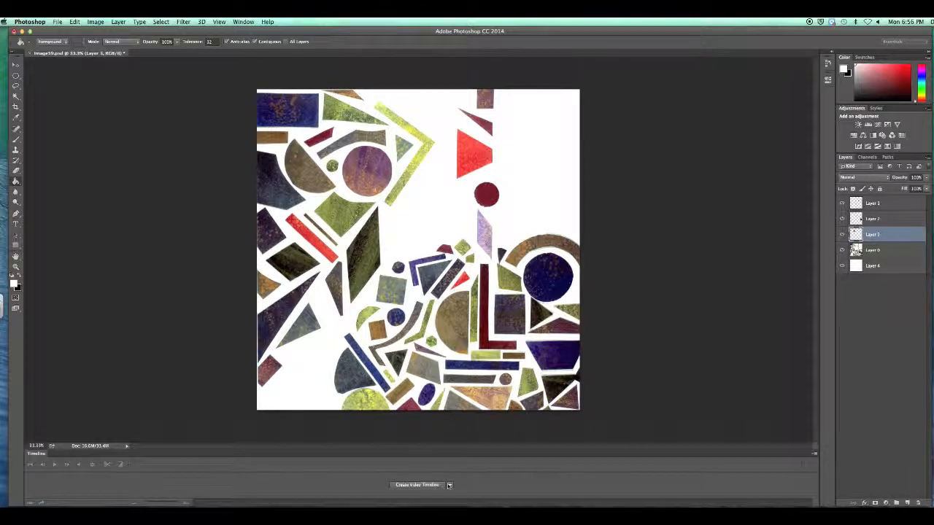
{"action": "left_click", "coordinate": [449, 485]}
{"action": "left_click", "coordinate": [439, 499]}
{"action": "left_click", "coordinate": [430, 485]}
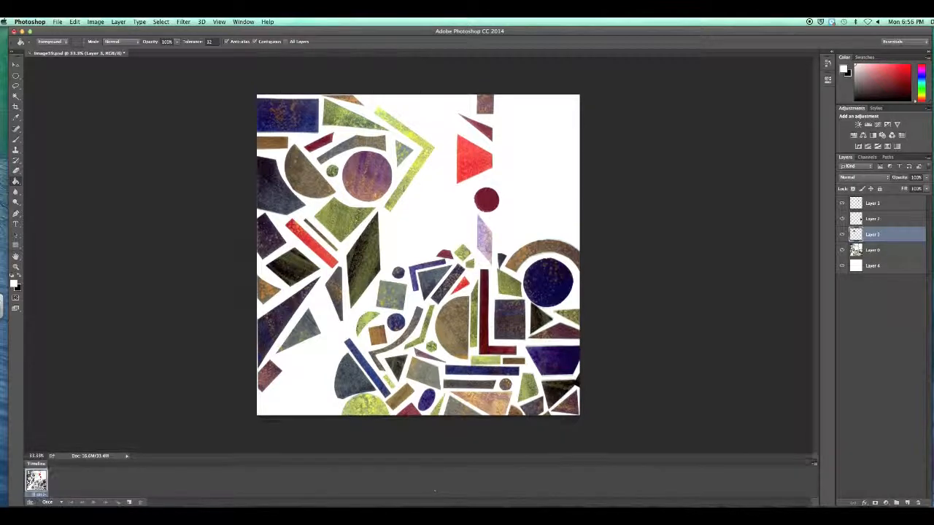
{"action": "left_click", "coordinate": [46, 503]}
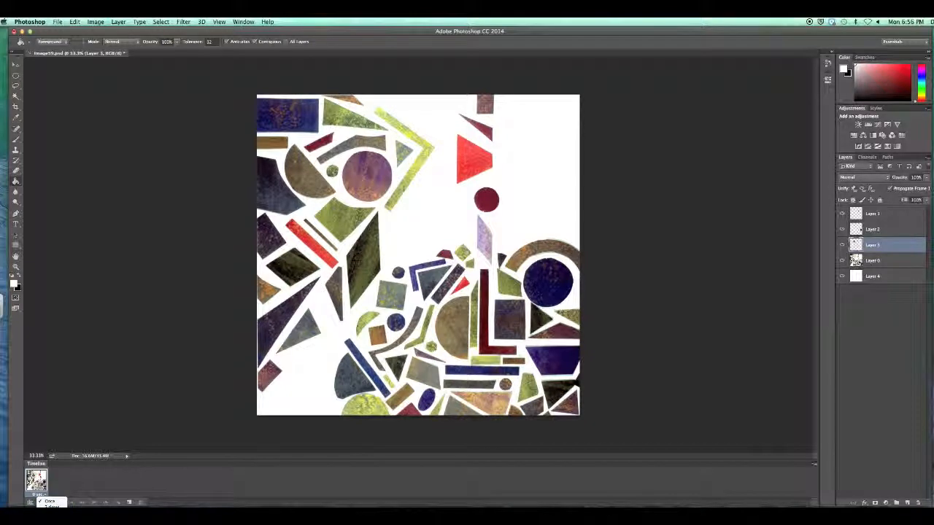
{"action": "left_click", "coordinate": [48, 502]}
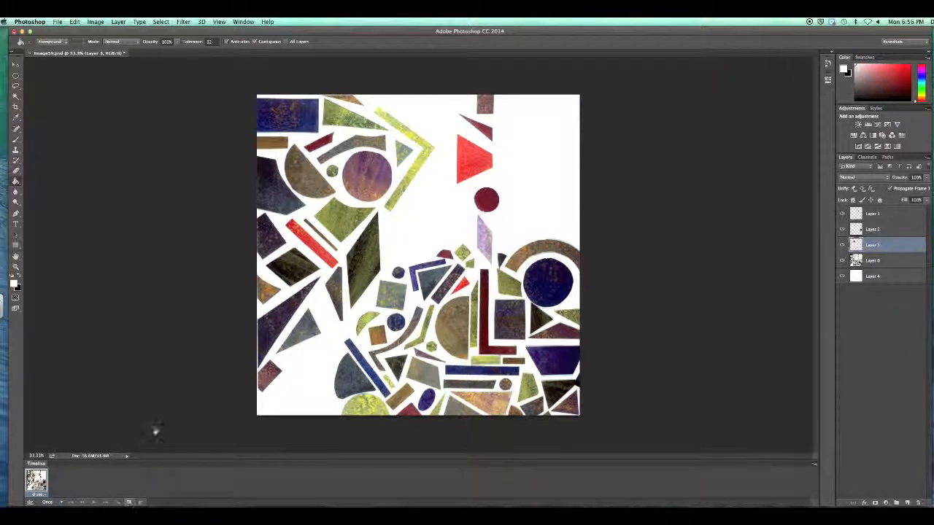
Add a second animation frame and set the purple circle layer's fill to 84% in it.
{"action": "left_click", "coordinate": [127, 503]}
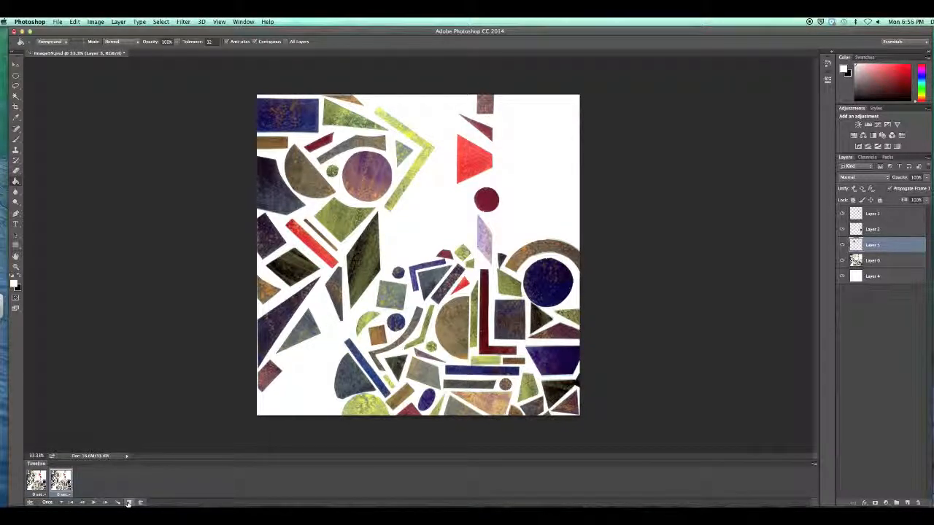
{"action": "left_click", "coordinate": [927, 199]}
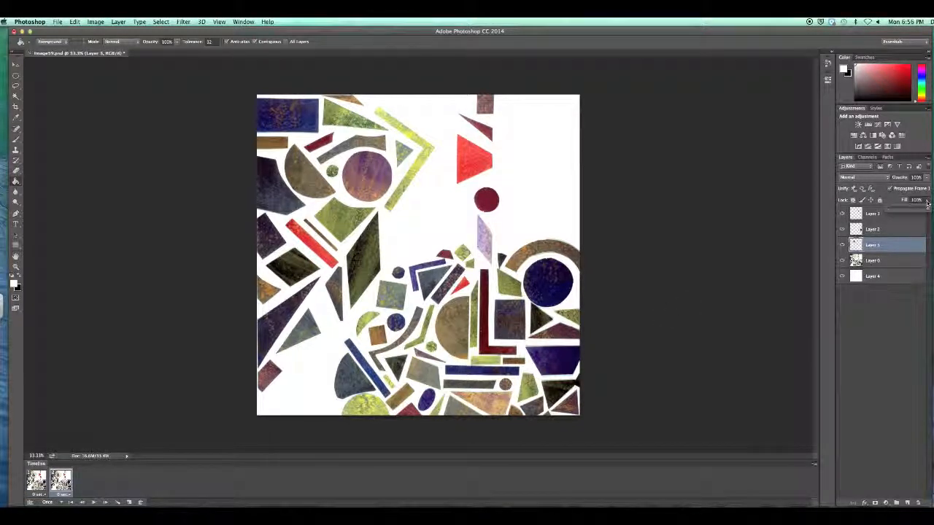
{"action": "left_click_drag", "start_coordinate": [927, 210], "coordinate": [921, 211]}
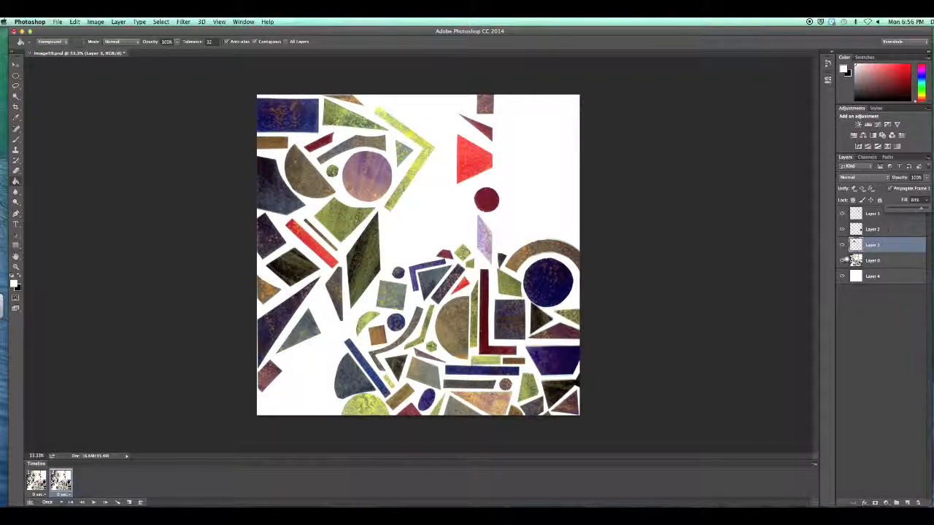
Add a third animation frame and reduce the purple circle layer's fill to 70%.
{"action": "left_click", "coordinate": [128, 502]}
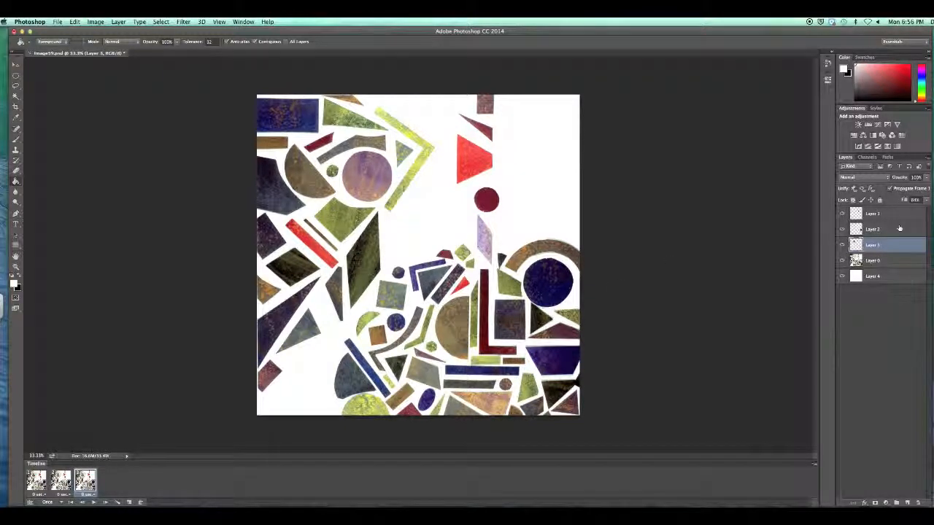
{"action": "left_click", "coordinate": [927, 201]}
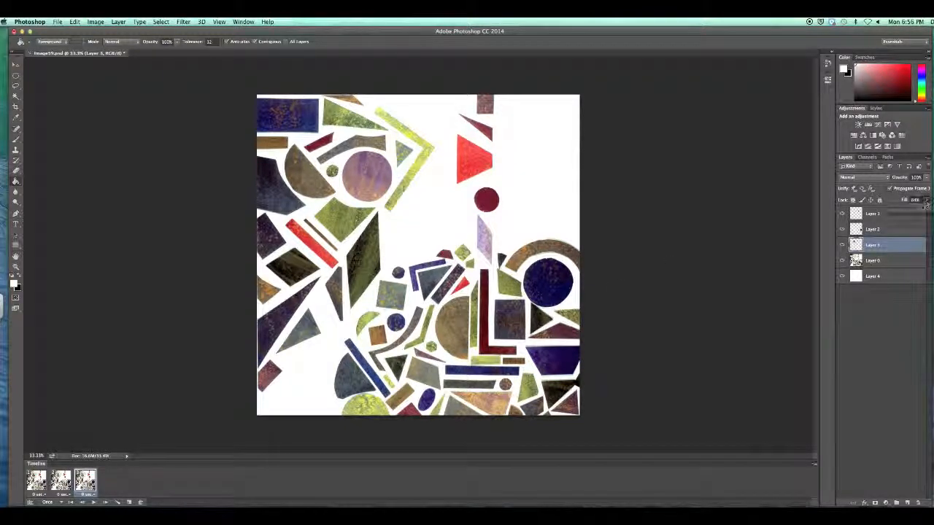
{"action": "left_click_drag", "start_coordinate": [921, 211], "coordinate": [915, 211]}
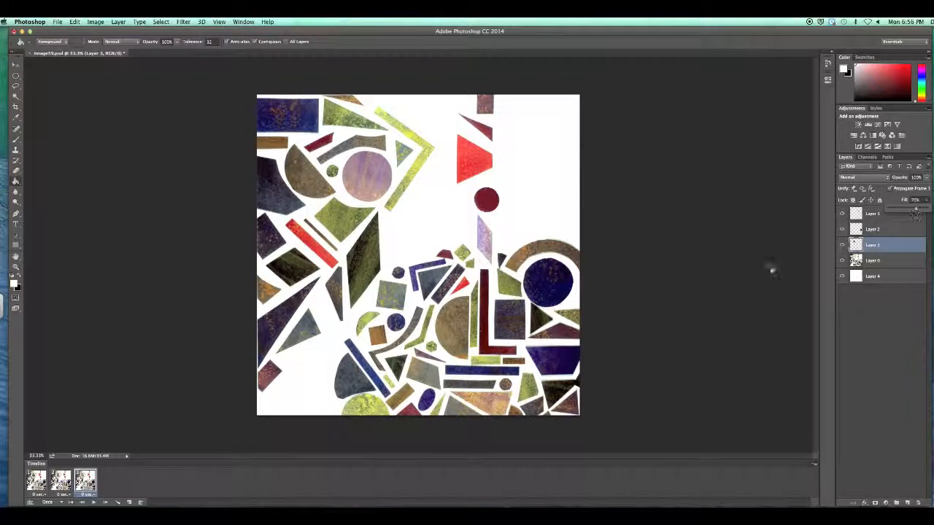
Add a fourth animation frame and reduce the purple circle layer's fill to 48%.
{"action": "left_click", "coordinate": [129, 502]}
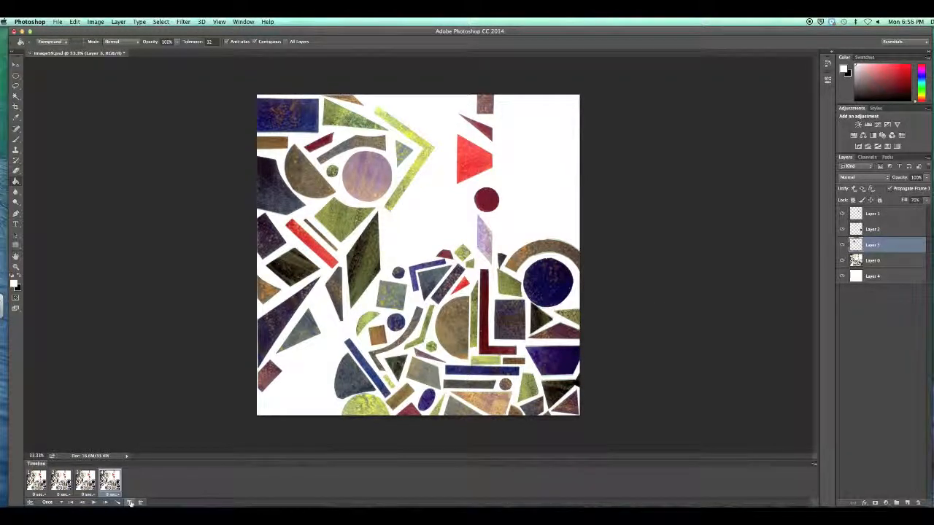
{"action": "left_click", "coordinate": [927, 202]}
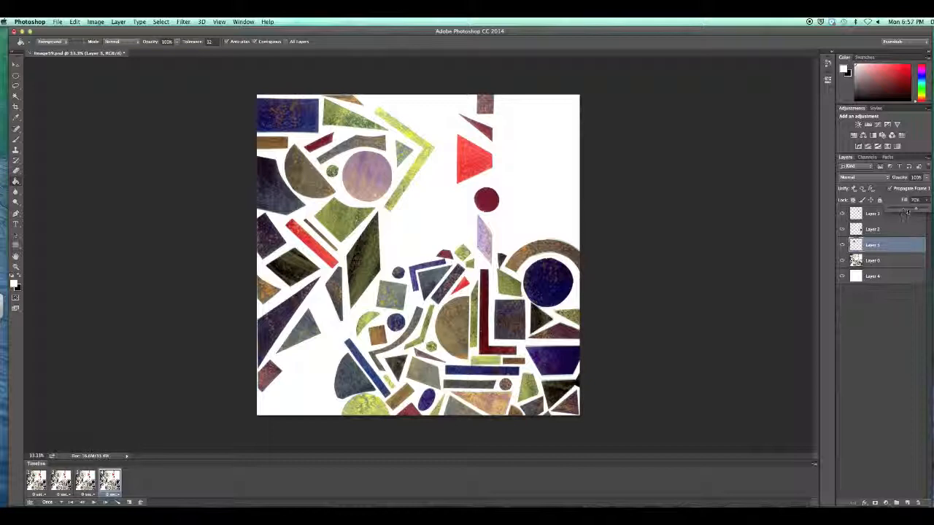
{"action": "left_click_drag", "start_coordinate": [915, 211], "coordinate": [907, 211]}
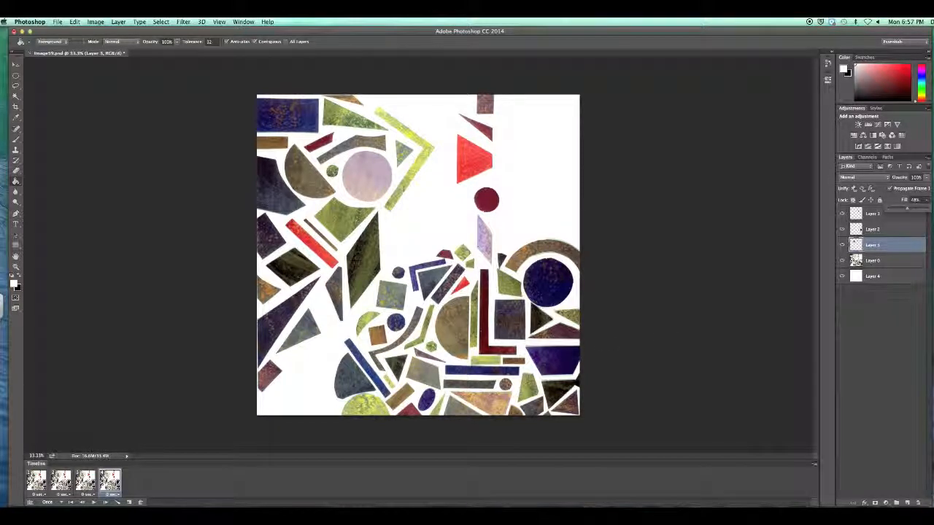
Add a fifth, sixth and seventh animation frame, lowering the purple circle layer's fill in steps down to 0% in the seventh.
{"action": "left_click", "coordinate": [128, 502]}
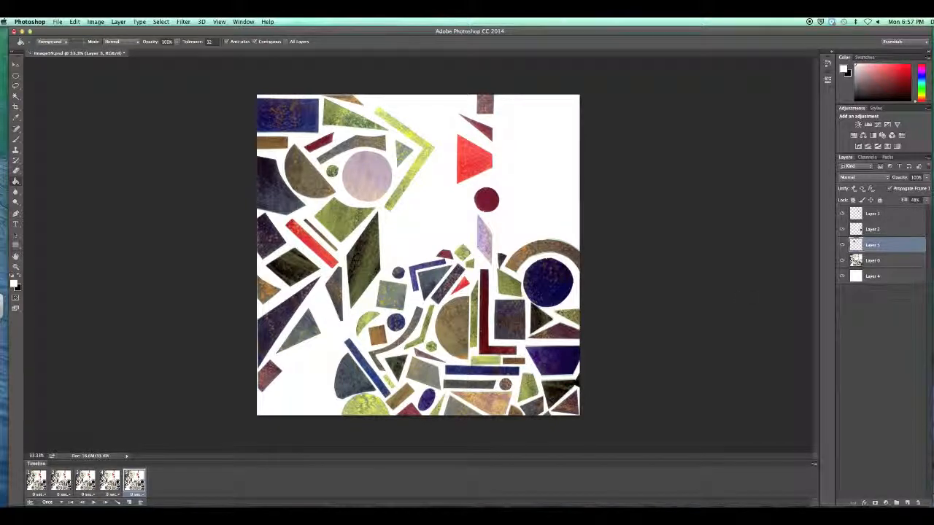
{"action": "left_click", "coordinate": [926, 200]}
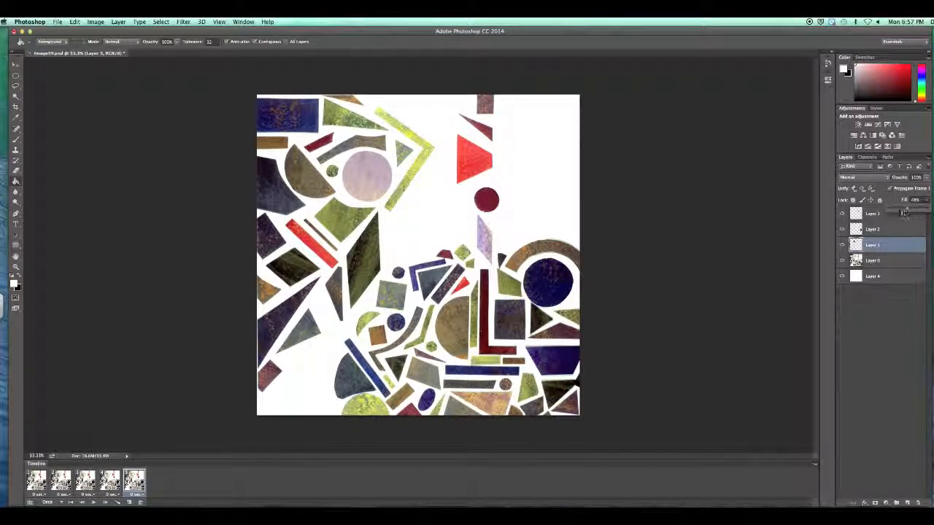
{"action": "left_click_drag", "start_coordinate": [901, 210], "coordinate": [888, 211]}
{"action": "left_click", "coordinate": [129, 502]}
{"action": "left_click", "coordinate": [926, 201]}
{"action": "left_click", "coordinate": [128, 502]}
{"action": "left_click", "coordinate": [926, 201]}
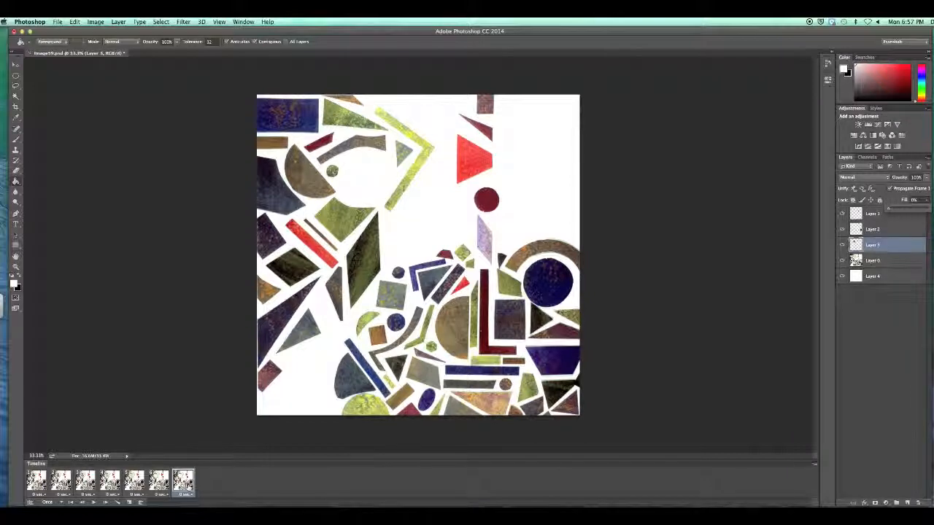
Preview the seven-frame fade of the purple circle starting from the first frame.
{"action": "left_click", "coordinate": [191, 485]}
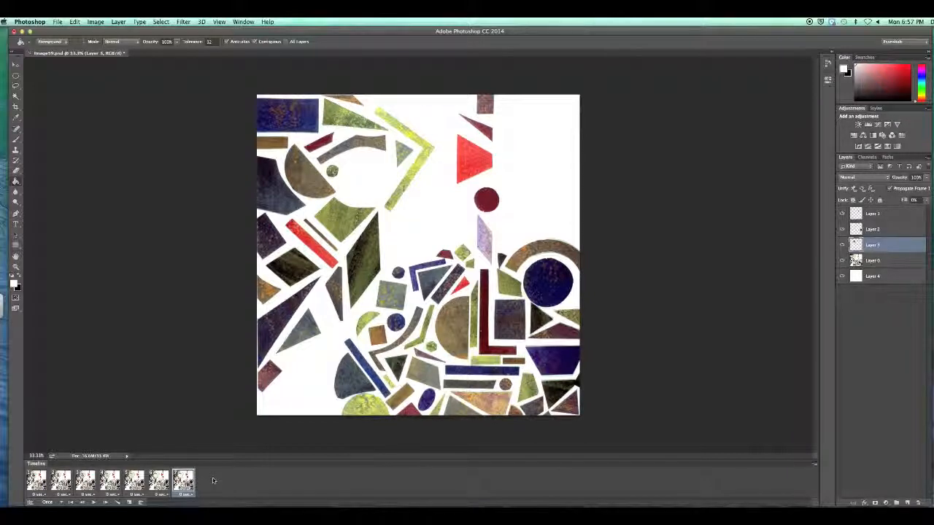
{"action": "left_click", "coordinate": [30, 483]}
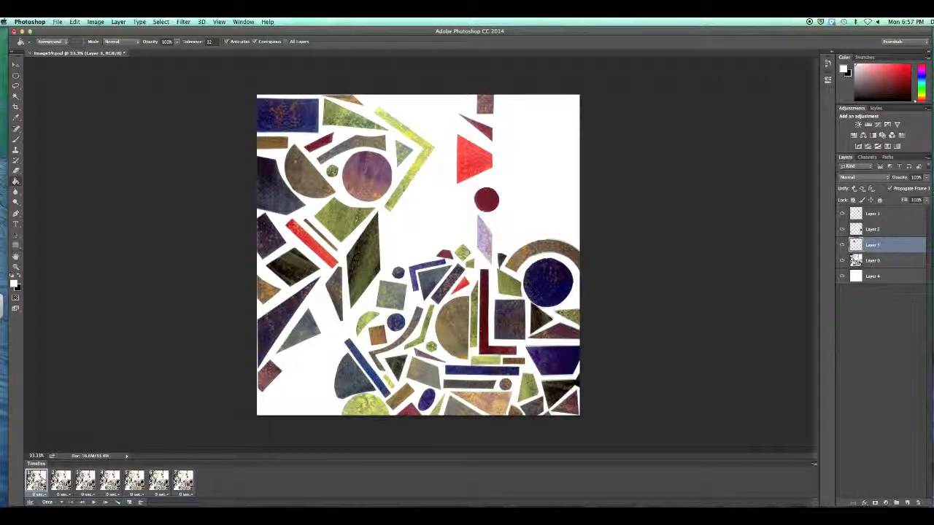
{"action": "key", "text": "space"}
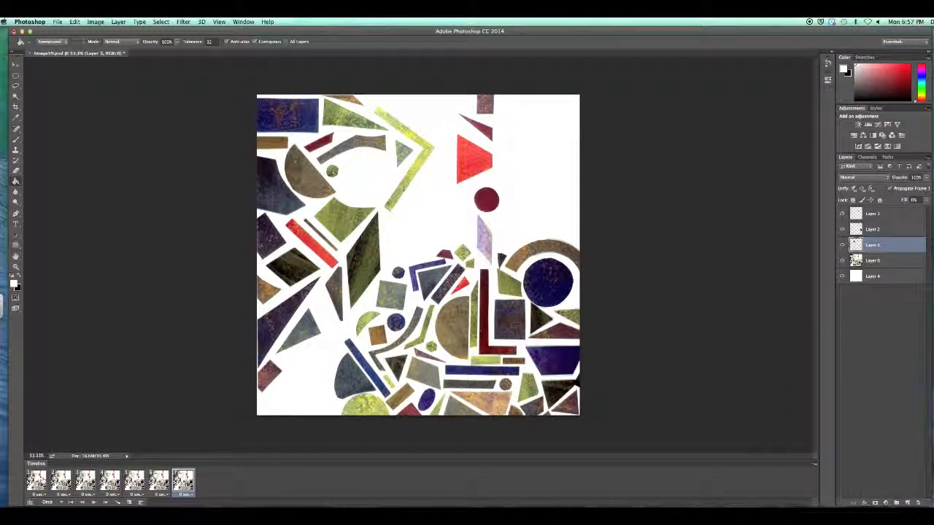
{"action": "left_click", "coordinate": [35, 483]}
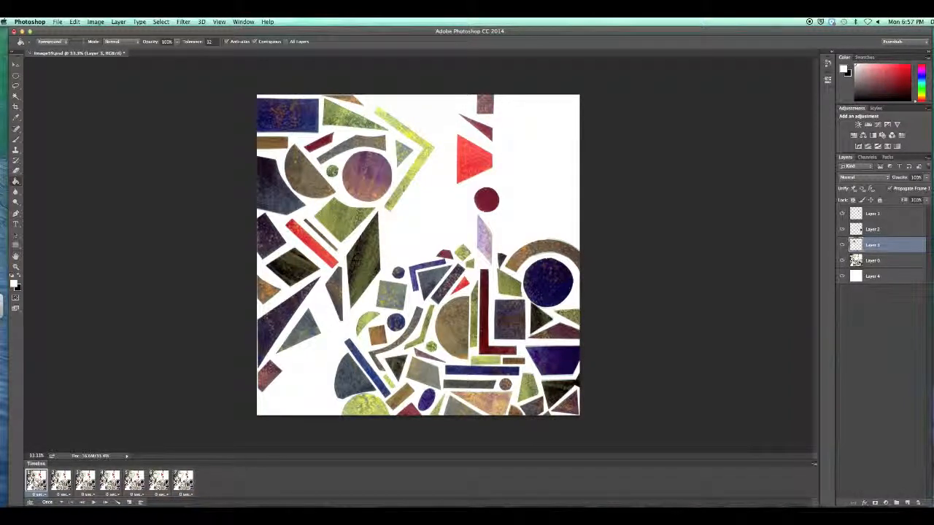
{"action": "left_click", "coordinate": [106, 503]}
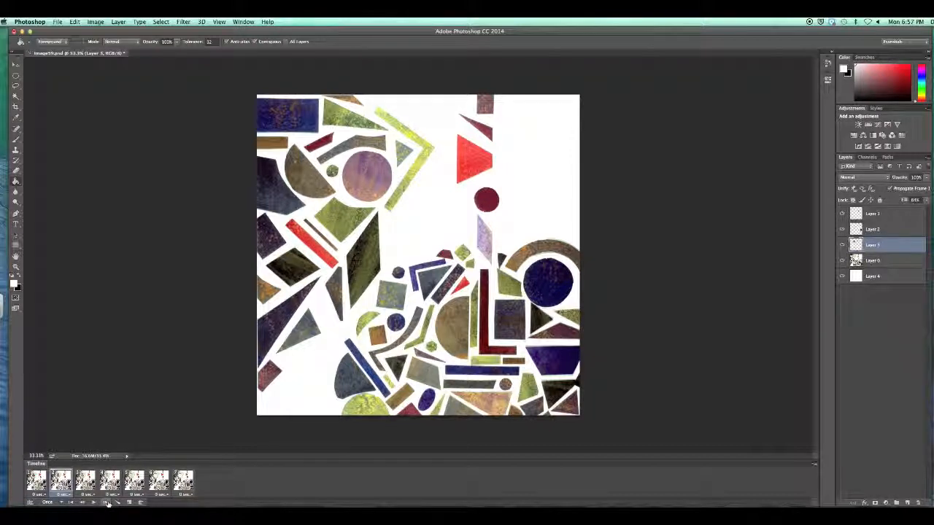
{"action": "left_click", "coordinate": [94, 503]}
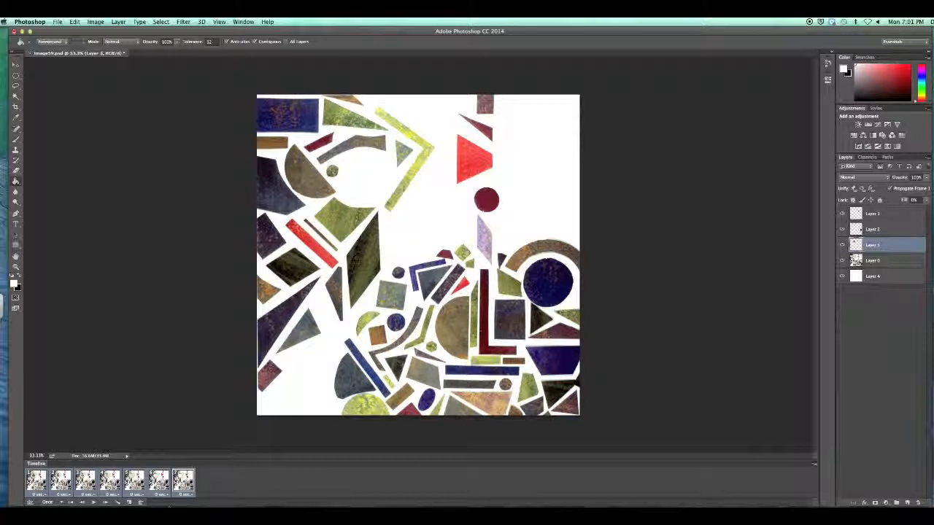
Duplicate all seven animation frames so the copies follow the originals, and compare the frames at the join.
{"action": "left_click", "coordinate": [129, 503]}
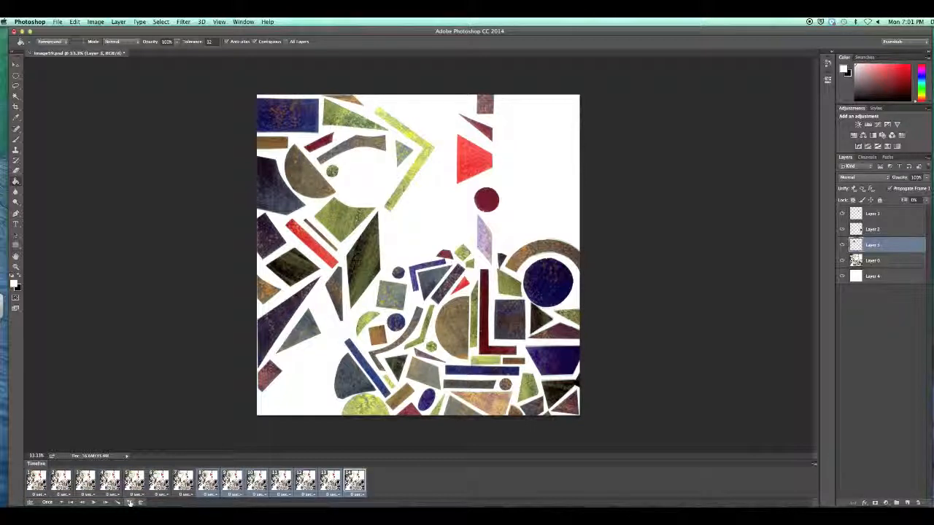
{"action": "left_click", "coordinate": [213, 486]}
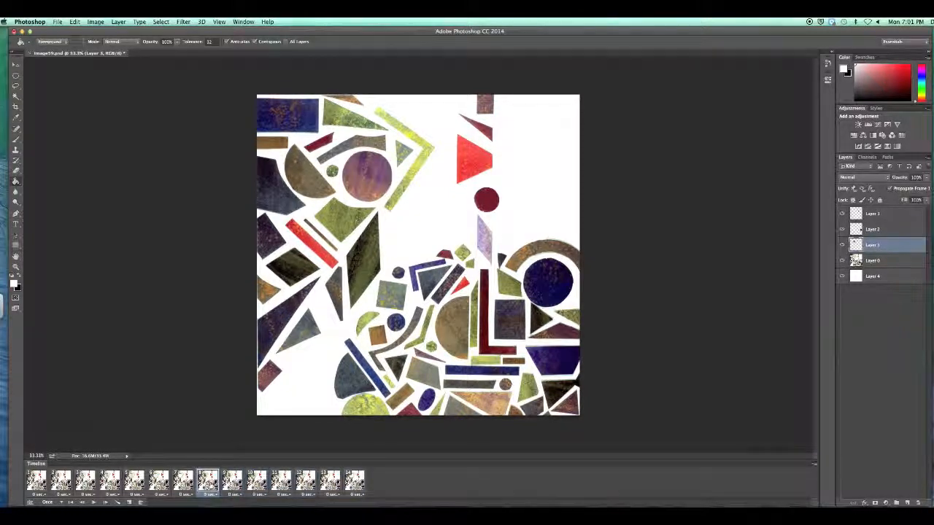
{"action": "left_click", "coordinate": [185, 481]}
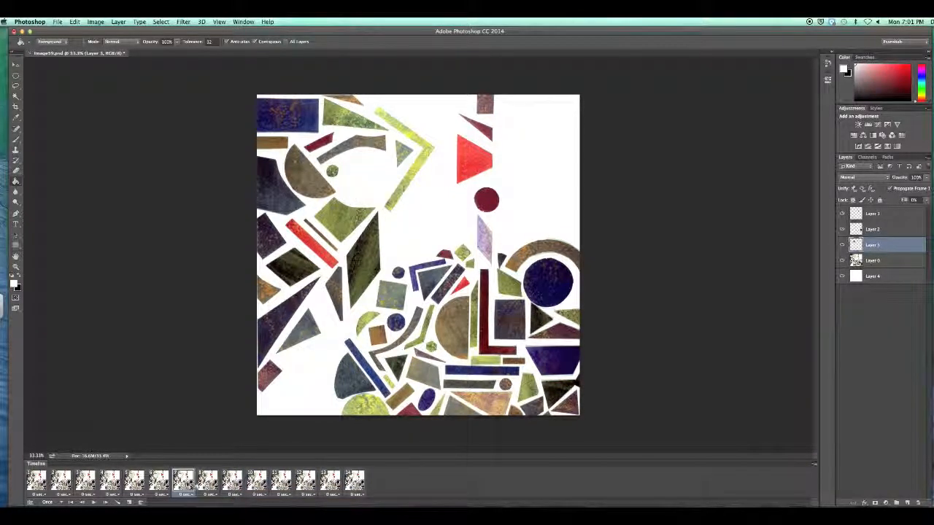
{"action": "left_click", "coordinate": [213, 485]}
Move the duplicated frames with 0% and 10% purple circle fill to the eighth and ninth positions in the animation.
{"action": "left_click", "coordinate": [355, 482]}
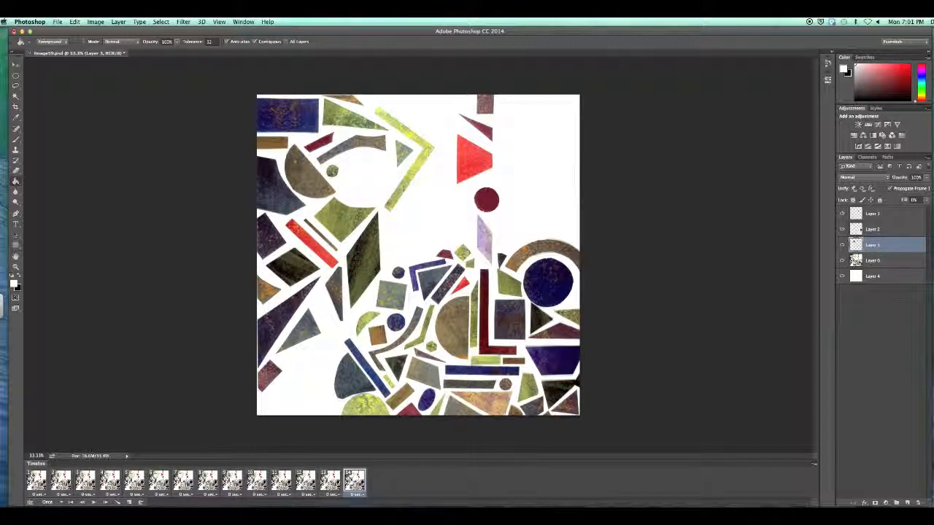
{"action": "left_click", "coordinate": [208, 483]}
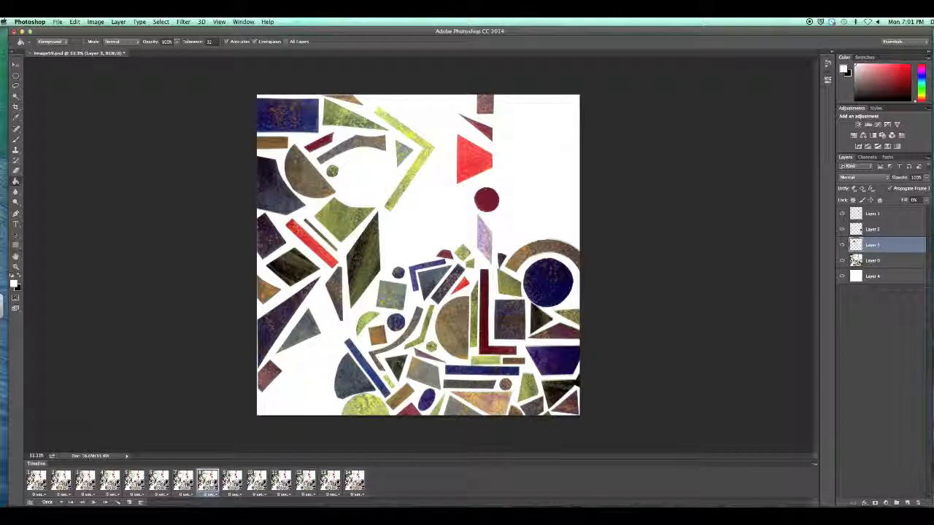
{"action": "left_click", "coordinate": [232, 482]}
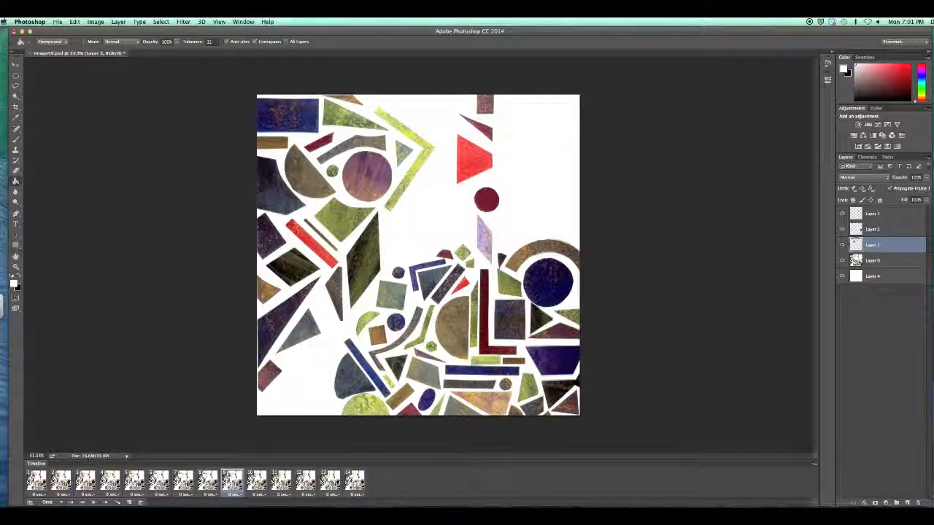
{"action": "left_click", "coordinate": [354, 482]}
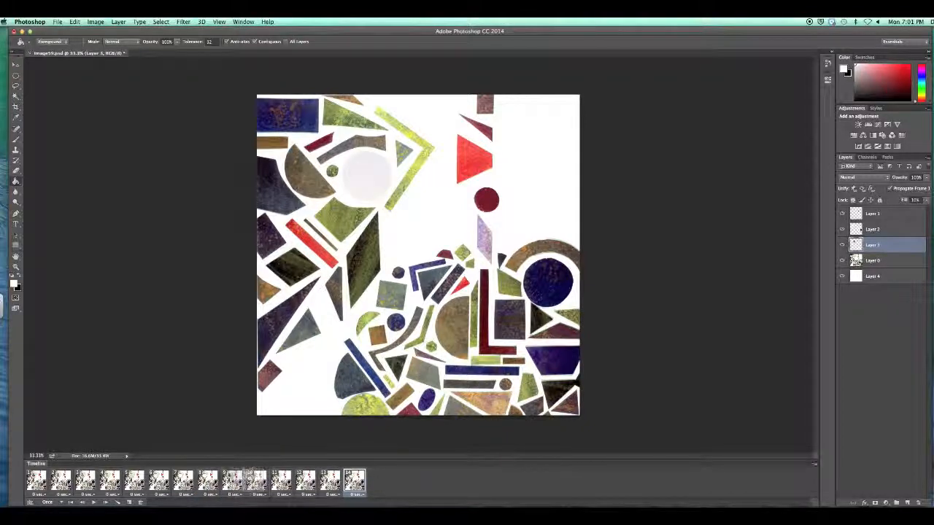
{"action": "left_click", "coordinate": [232, 482]}
{"action": "left_click", "coordinate": [211, 482]}
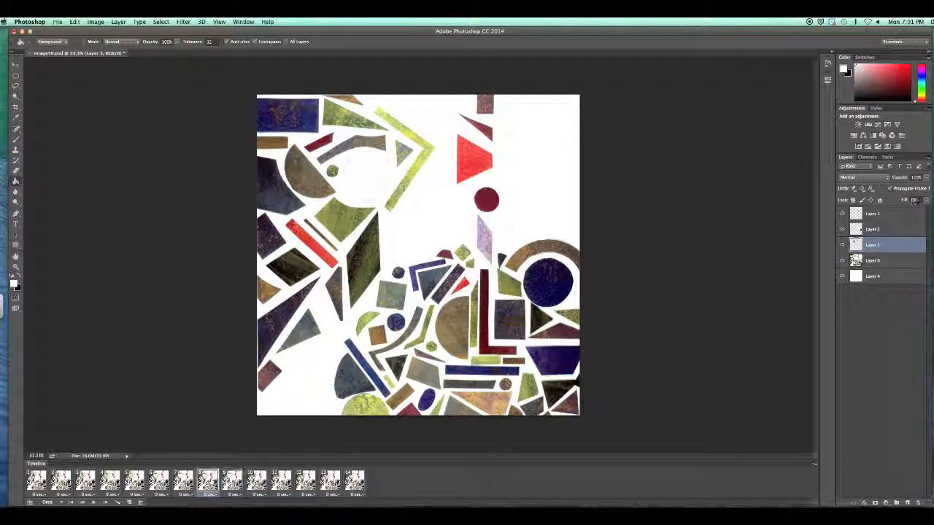
{"action": "left_click", "coordinate": [234, 483]}
{"action": "left_click", "coordinate": [257, 482]}
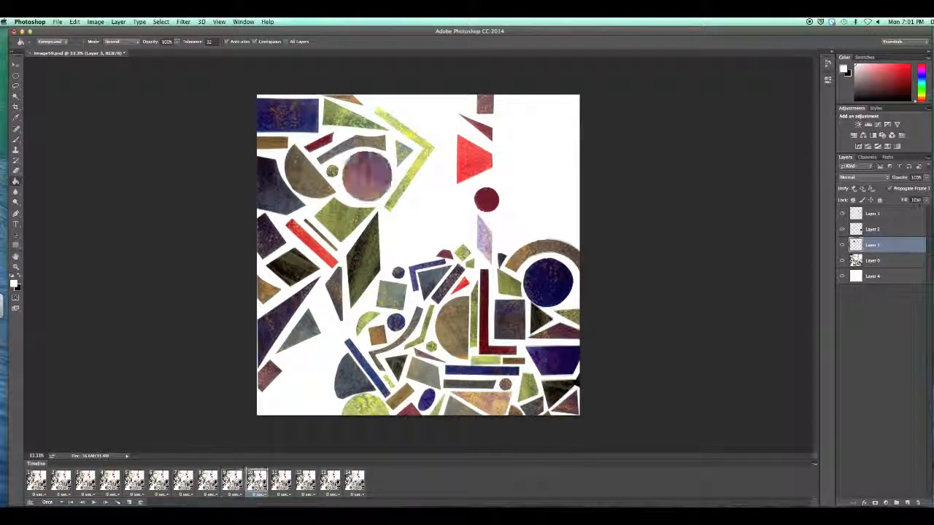
Reorder the remaining duplicated frames so the purple circle fades back in to 100% fill, and play the animation from the first frame.
{"action": "left_click_drag", "start_coordinate": [256, 482], "coordinate": [359, 483]}
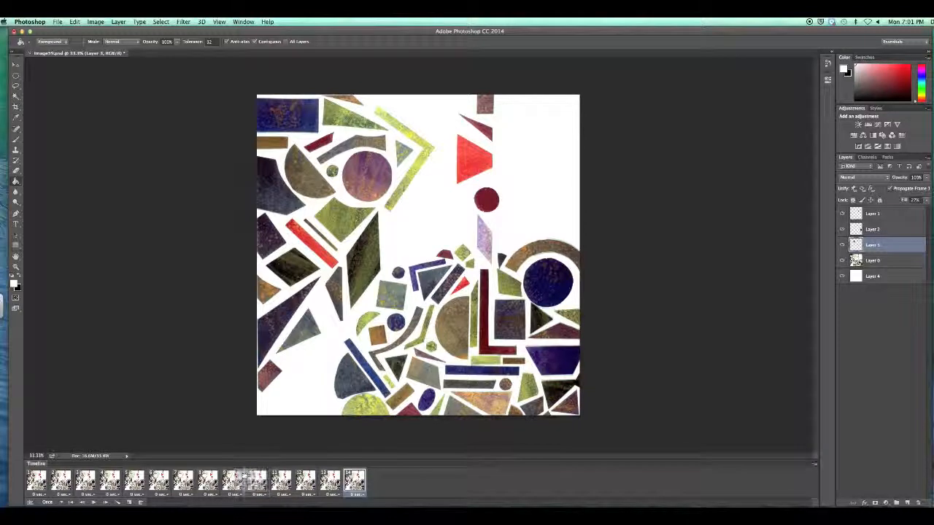
{"action": "left_click", "coordinate": [257, 483]}
{"action": "left_click", "coordinate": [278, 482]}
{"action": "left_click", "coordinate": [300, 483]}
{"action": "left_click", "coordinate": [325, 482]}
{"action": "left_click", "coordinate": [354, 483]}
{"action": "left_click", "coordinate": [329, 482]}
{"action": "left_click", "coordinate": [353, 482]}
{"action": "left_click_drag", "start_coordinate": [353, 482], "coordinate": [324, 482]}
{"action": "left_click", "coordinate": [329, 482]}
{"action": "left_click", "coordinate": [354, 482]}
{"action": "left_click", "coordinate": [37, 482]}
{"action": "left_click", "coordinate": [94, 502]}
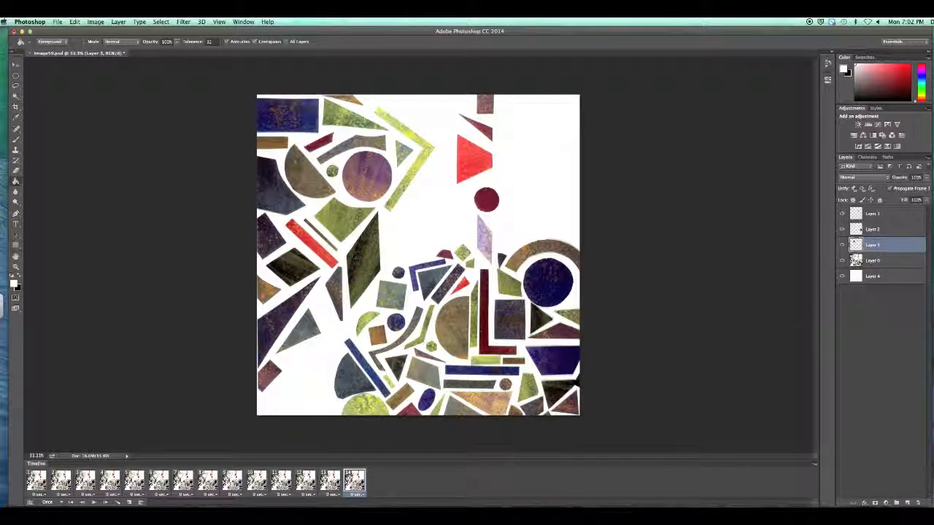
Add a fifteenth and sixteenth frame and move the dark red circle on Layer 1 slightly up and to the right in each.
{"action": "left_click", "coordinate": [128, 503]}
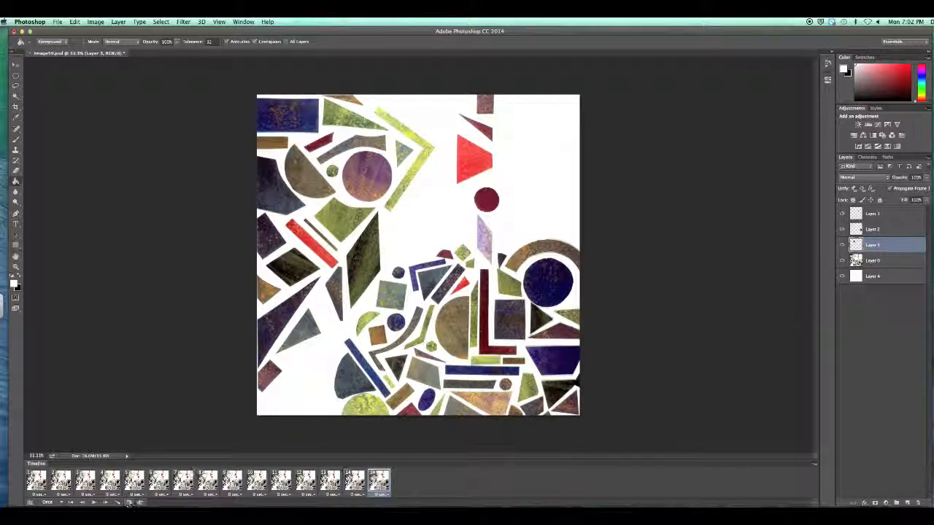
{"action": "left_click", "coordinate": [889, 214]}
{"action": "key", "text": "v"}
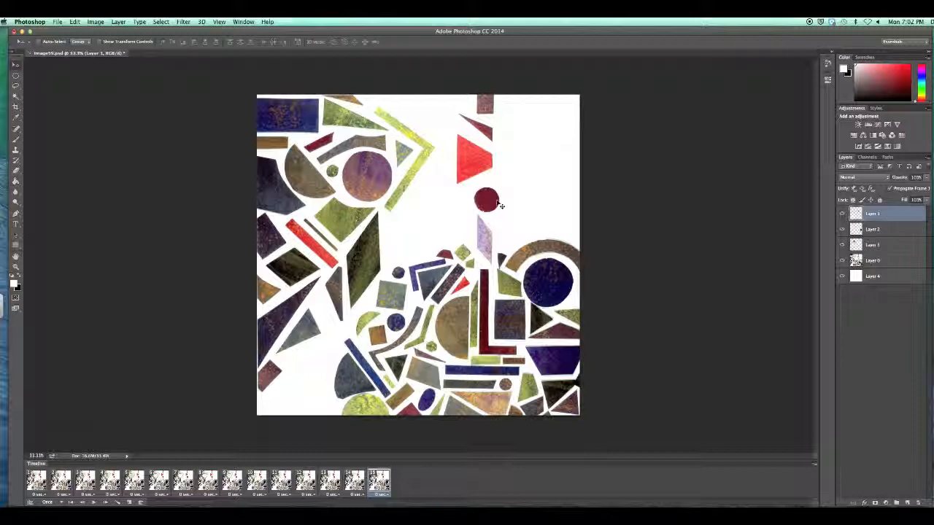
{"action": "left_click_drag", "start_coordinate": [501, 207], "coordinate": [499, 201]}
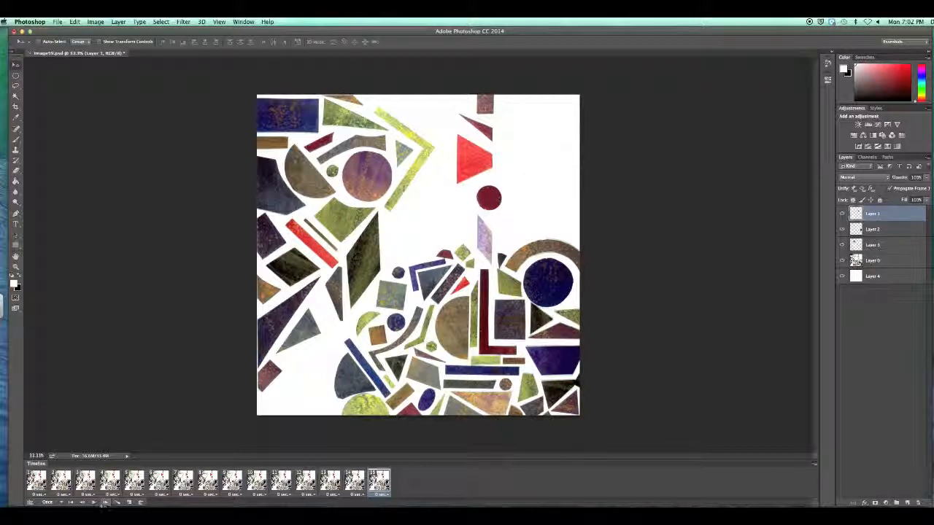
{"action": "left_click", "coordinate": [130, 504]}
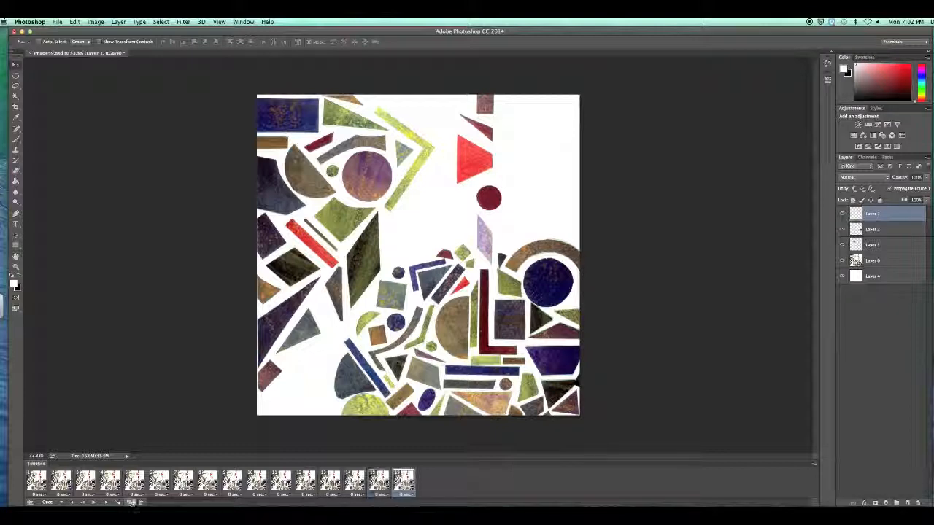
{"action": "left_click_drag", "start_coordinate": [491, 194], "coordinate": [495, 191]}
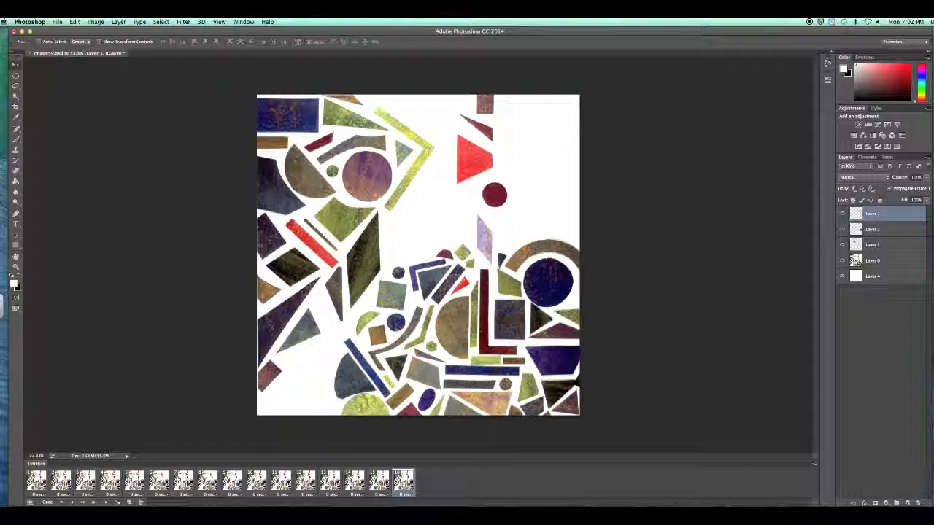
Keep adding animation frames one at a time, shifting the dark red circle a little along its path in each new frame.
{"action": "left_click", "coordinate": [131, 503]}
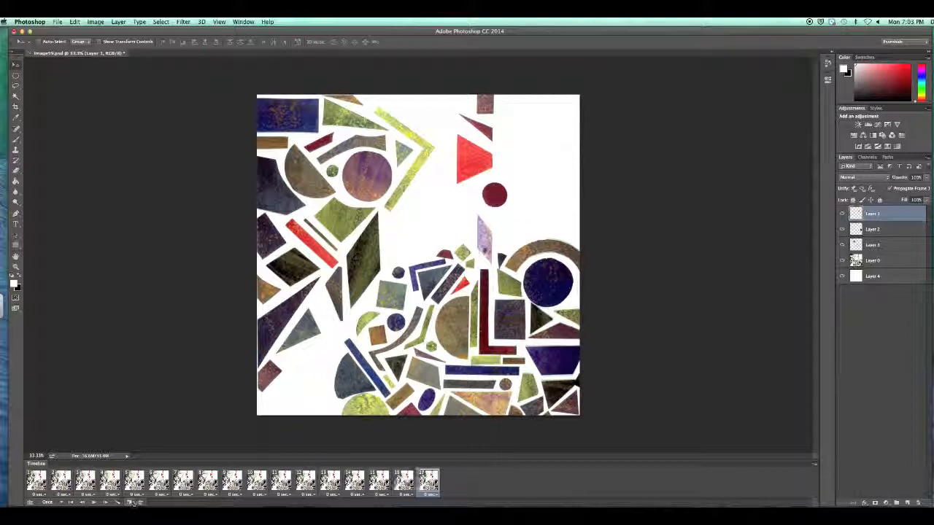
{"action": "mouse_move", "coordinate": [503, 188]}
{"action": "left_mouse_down"}
{"action": "mouse_move", "coordinate": [516, 184]}
{"action": "mouse_move", "coordinate": [562, 224]}
{"action": "mouse_move", "coordinate": [563, 212]}
{"action": "mouse_move", "coordinate": [536, 202]}
{"action": "mouse_move", "coordinate": [496, 208]}
{"action": "mouse_move", "coordinate": [493, 191]}
{"action": "left_mouse_up"}
{"action": "left_click", "coordinate": [131, 503]}
{"action": "left_click", "coordinate": [132, 503]}
{"action": "left_click", "coordinate": [131, 503]}
{"action": "left_click", "coordinate": [130, 503]}
{"action": "left_click", "coordinate": [130, 503]}
{"action": "left_click", "coordinate": [131, 502]}
{"action": "left_click", "coordinate": [132, 502]}
{"action": "left_click", "coordinate": [131, 502]}
{"action": "left_click", "coordinate": [130, 503]}
{"action": "left_click", "coordinate": [131, 503]}
{"action": "left_click", "coordinate": [130, 503]}
{"action": "left_click", "coordinate": [130, 503]}
{"action": "left_click", "coordinate": [130, 503]}
{"action": "left_click", "coordinate": [130, 503]}
{"action": "left_click", "coordinate": [131, 503]}
{"action": "left_click", "coordinate": [131, 502]}
{"action": "left_click", "coordinate": [130, 503]}
{"action": "left_click", "coordinate": [131, 503]}
Play the whole animation from the first frame and set its looping to Forever.
{"action": "left_click_drag", "start_coordinate": [267, 502], "coordinate": [143, 502]}
{"action": "left_click", "coordinate": [37, 482]}
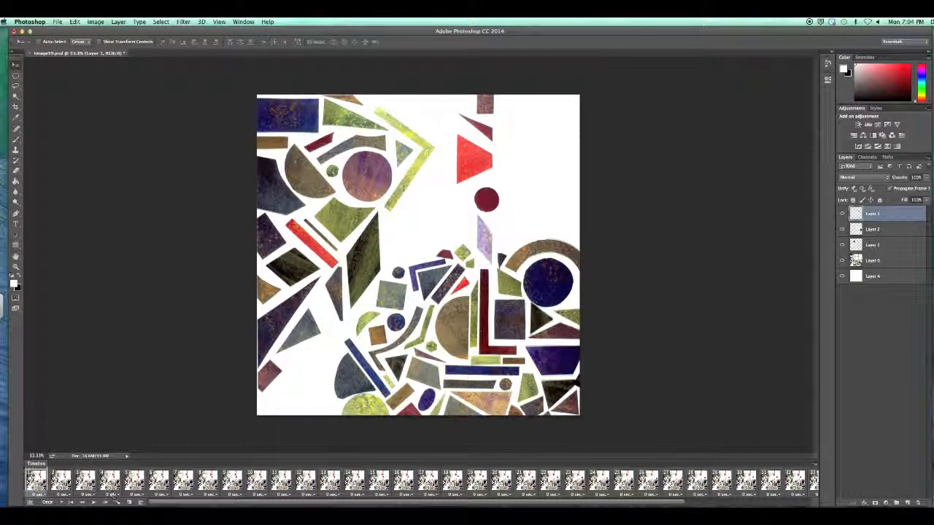
{"action": "left_click", "coordinate": [93, 504]}
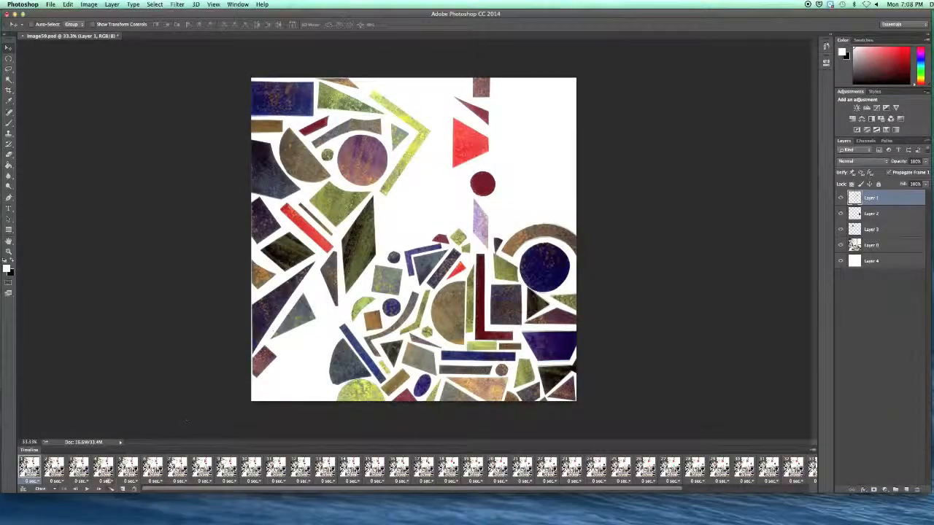
{"action": "left_click", "coordinate": [44, 488]}
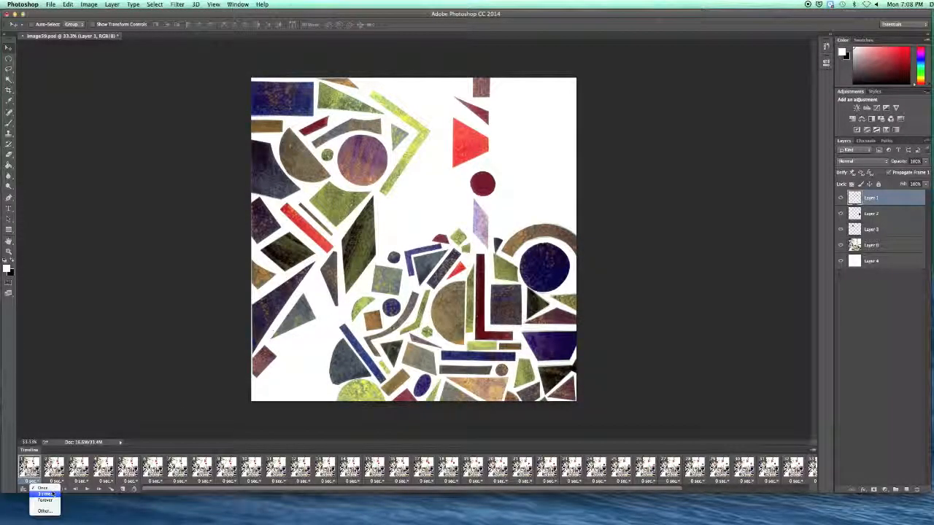
{"action": "left_click", "coordinate": [47, 501]}
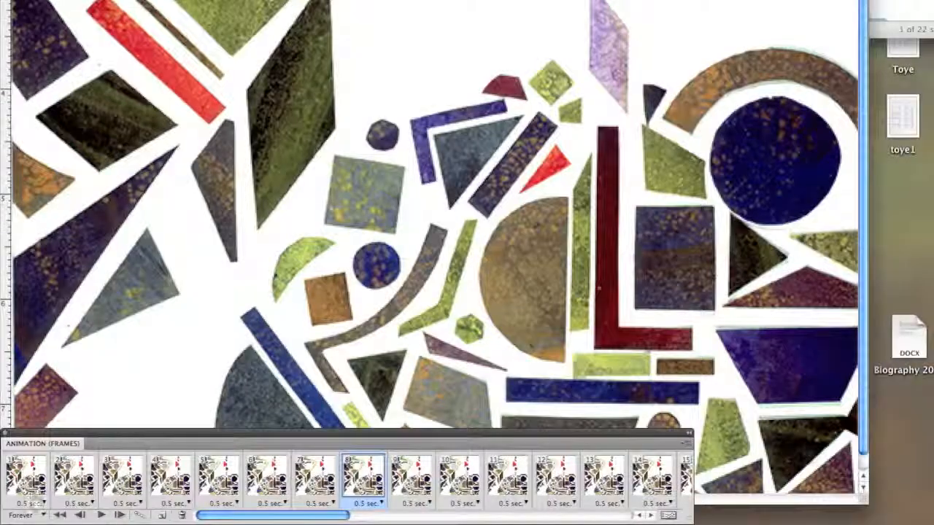
Select all animation frames from the first to frame 40 and set their delay to No delay.
{"action": "left_click", "coordinate": [27, 482]}
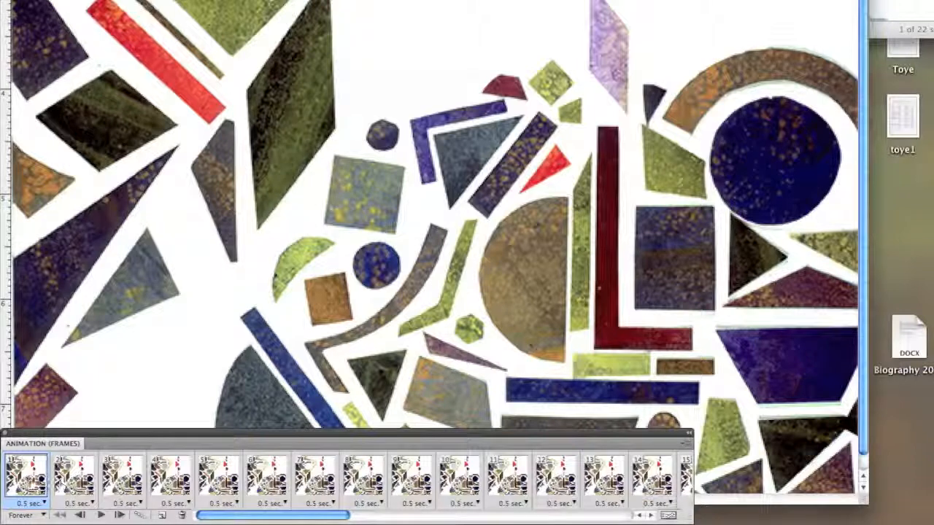
{"action": "left_click_drag", "start_coordinate": [212, 517], "coordinate": [494, 516]}
{"action": "left_click", "coordinate": [657, 478], "text": "shift"}
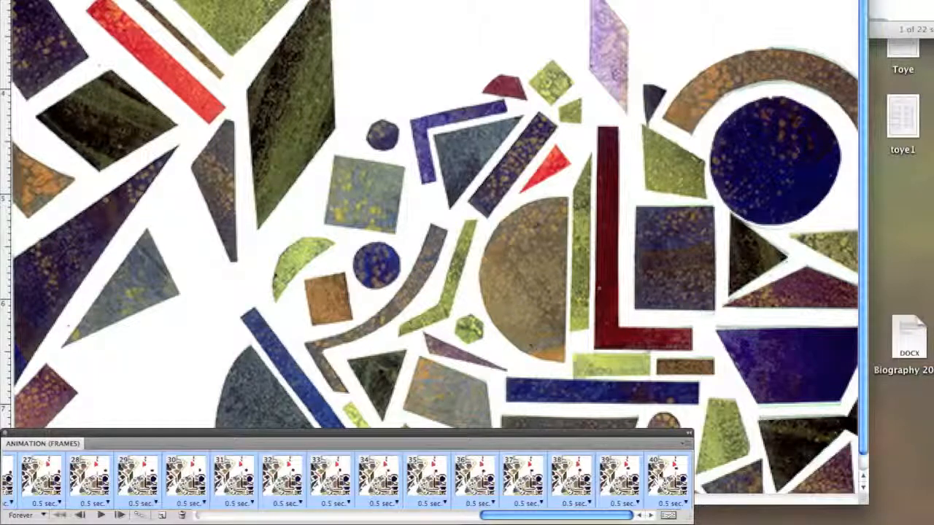
{"action": "left_click", "coordinate": [536, 503]}
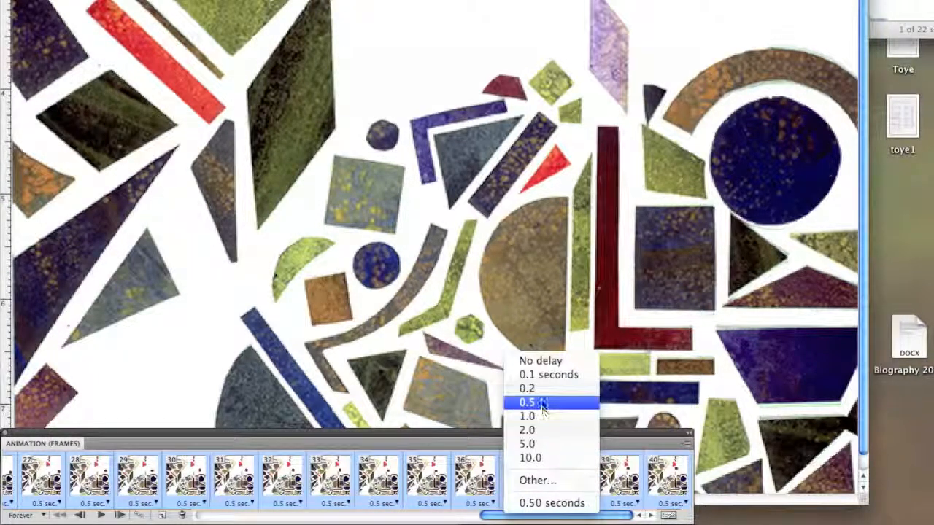
{"action": "left_click", "coordinate": [531, 362]}
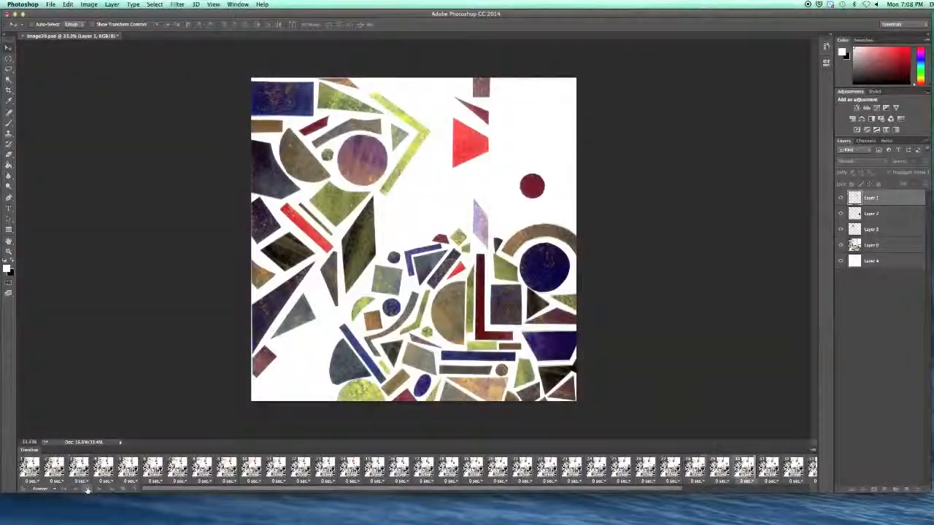
Reduce the image resolution to 72 pixels/inch, keeping Automatic resampling, and view the resized animation at 200%.
{"action": "left_click", "coordinate": [111, 4]}
{"action": "mouse_move", "coordinate": [89, 4]}
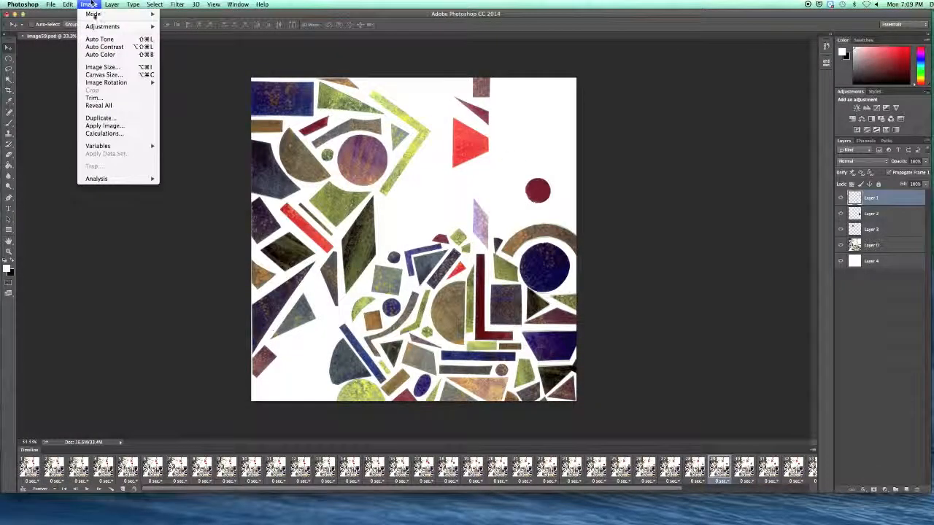
{"action": "left_click", "coordinate": [100, 67]}
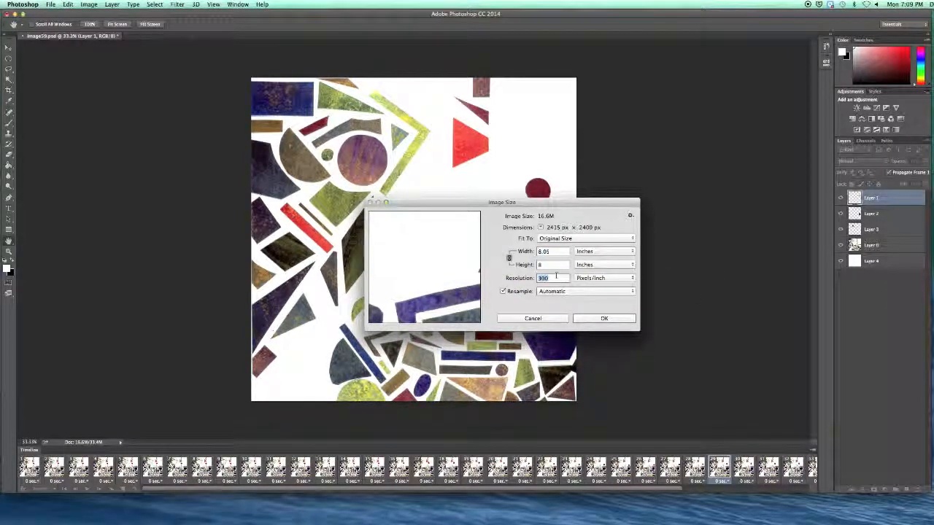
{"action": "type", "text": "72"}
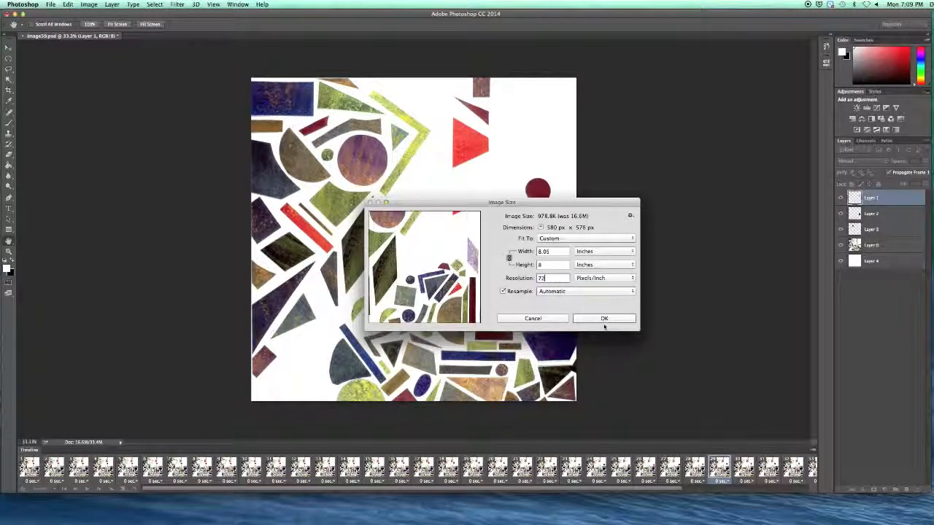
{"action": "left_click", "coordinate": [604, 319]}
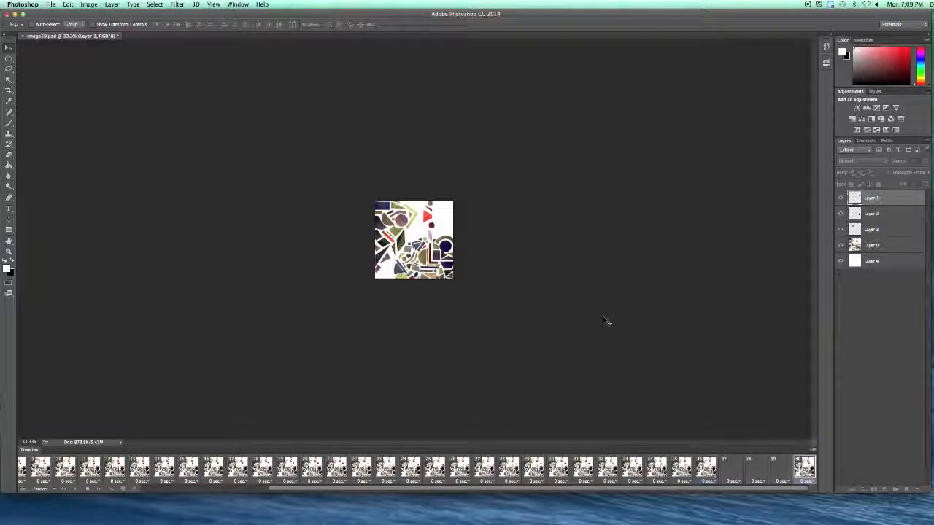
{"action": "key", "text": "super+plus"}
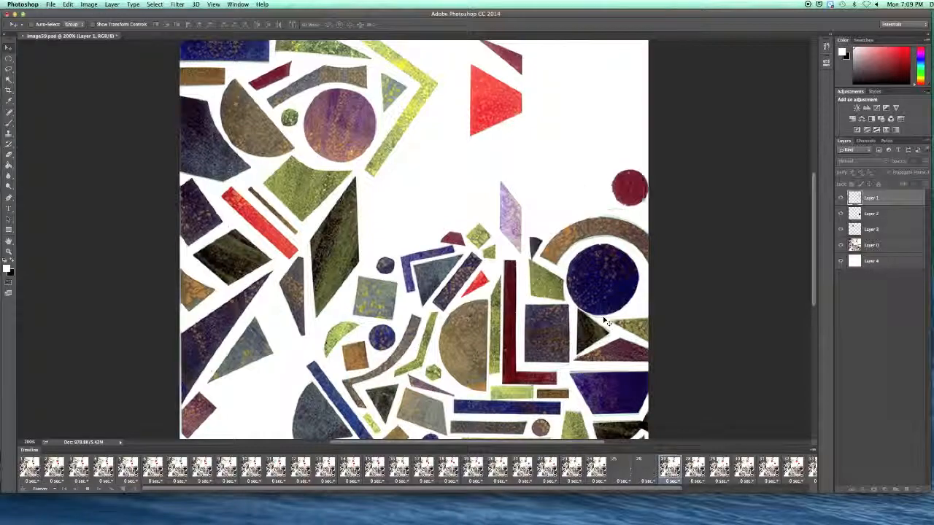
{"action": "key", "text": "super+minus"}
{"action": "key", "text": "super+plus"}
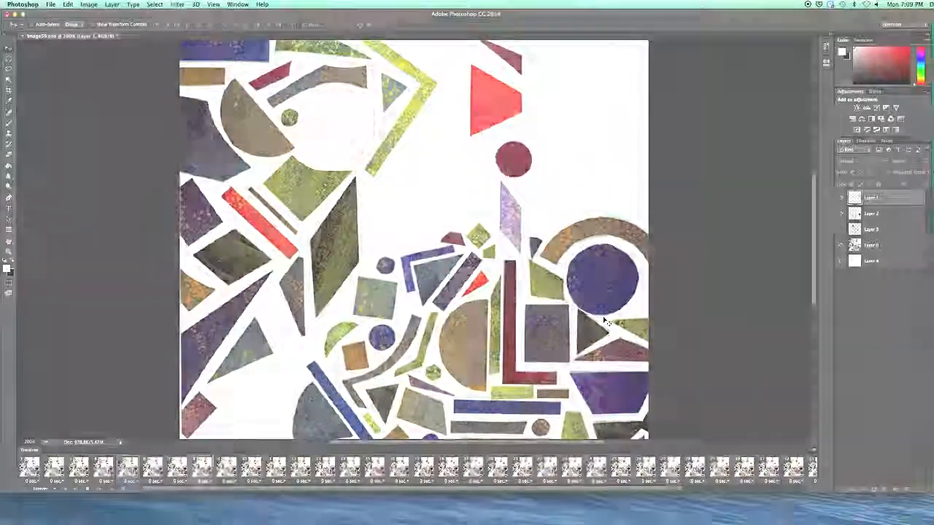
Export the looping animation with Save for Web as a GIF named Image59.gif on the Desktop.
{"action": "left_click", "coordinate": [89, 4]}
{"action": "mouse_move", "coordinate": [53, 4]}
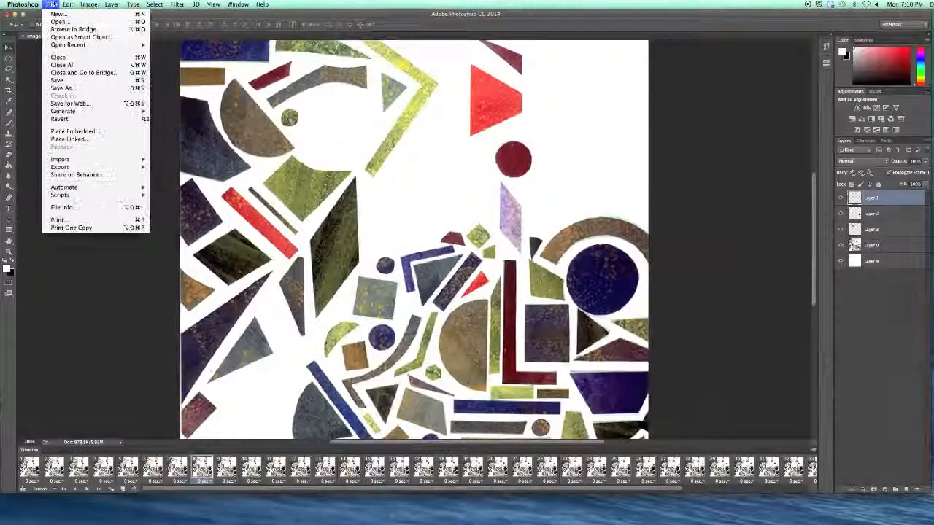
{"action": "left_click", "coordinate": [75, 105]}
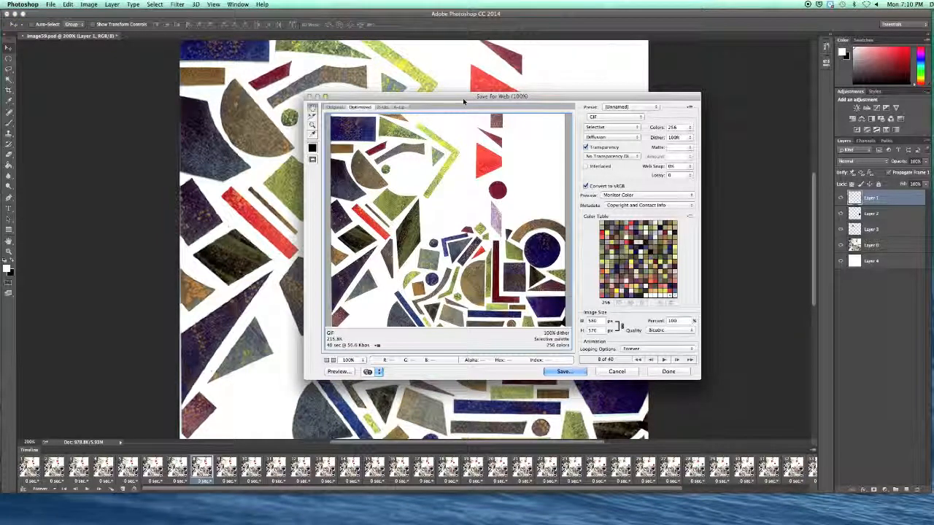
{"action": "left_click", "coordinate": [561, 372]}
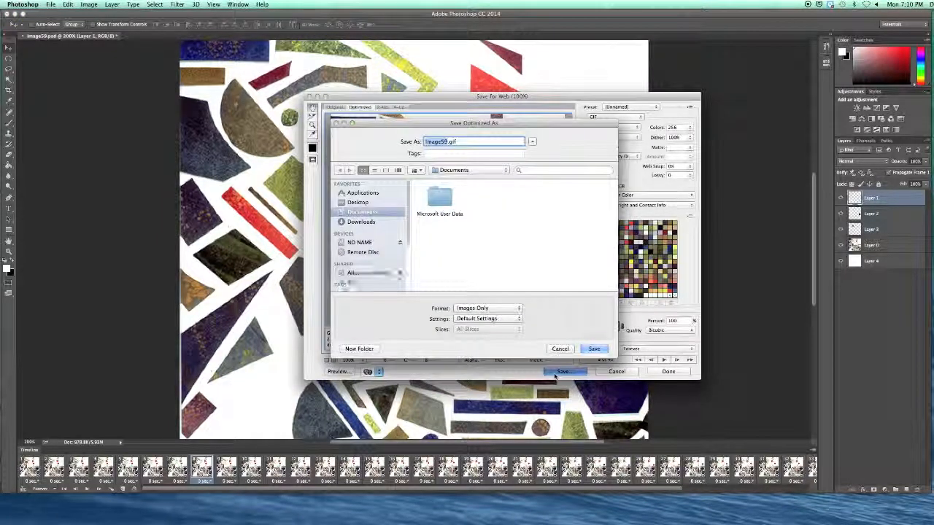
{"action": "key", "text": "super+shift+d"}
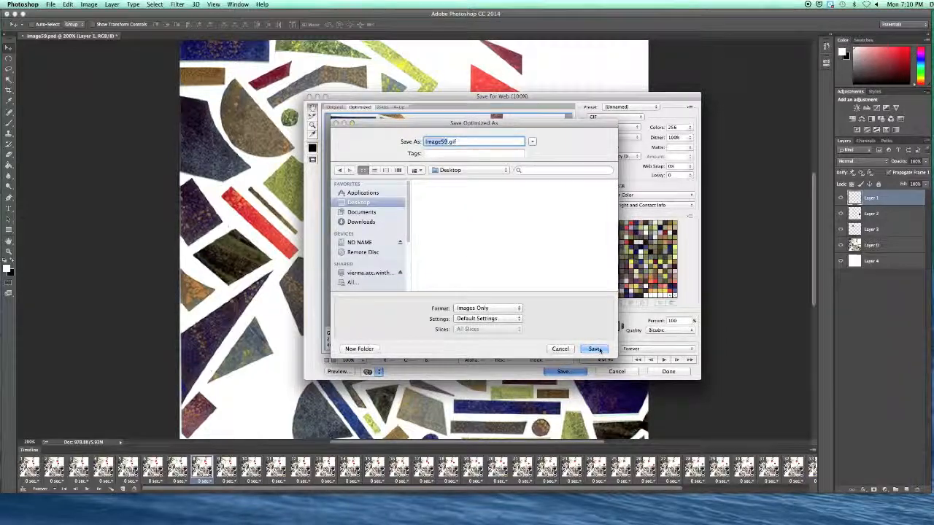
{"action": "left_click", "coordinate": [599, 353]}
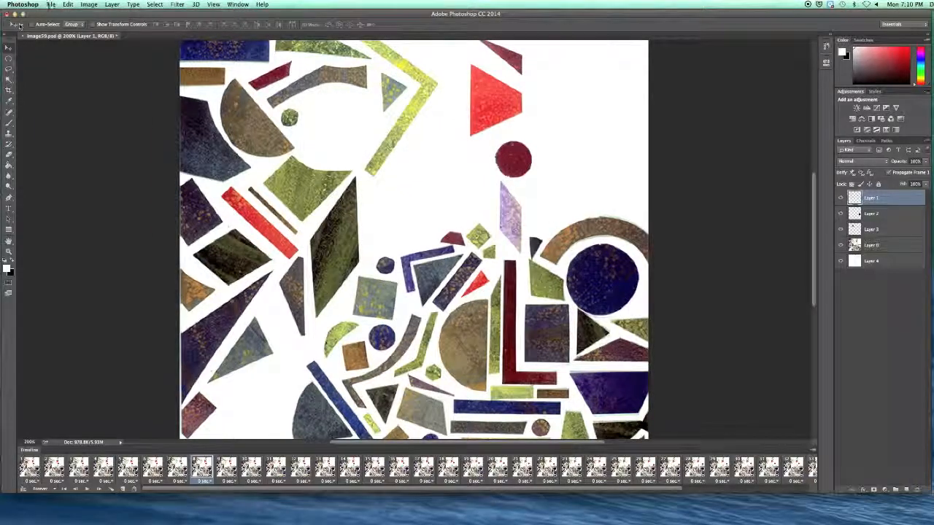
Save the layered document as animation.psd in Photoshop format on the NO NAME drive with Maximize Compatibility on.
{"action": "left_click", "coordinate": [51, 5]}
{"action": "left_click", "coordinate": [139, 88]}
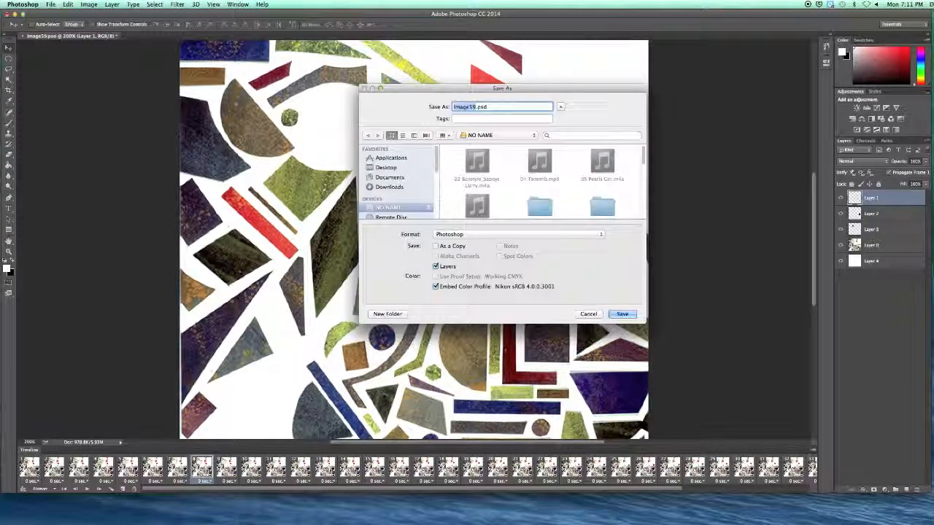
{"action": "left_click", "coordinate": [497, 106]}
{"action": "key", "text": "BackSpace"}
{"action": "key", "text": "BackSpace"}
{"action": "key", "text": "BackSpace"}
{"action": "key", "text": "BackSpace"}
{"action": "key", "text": "BackSpace"}
{"action": "key", "text": "BackSpace"}
{"action": "key", "text": "BackSpace"}
{"action": "type", "text": "animation"}
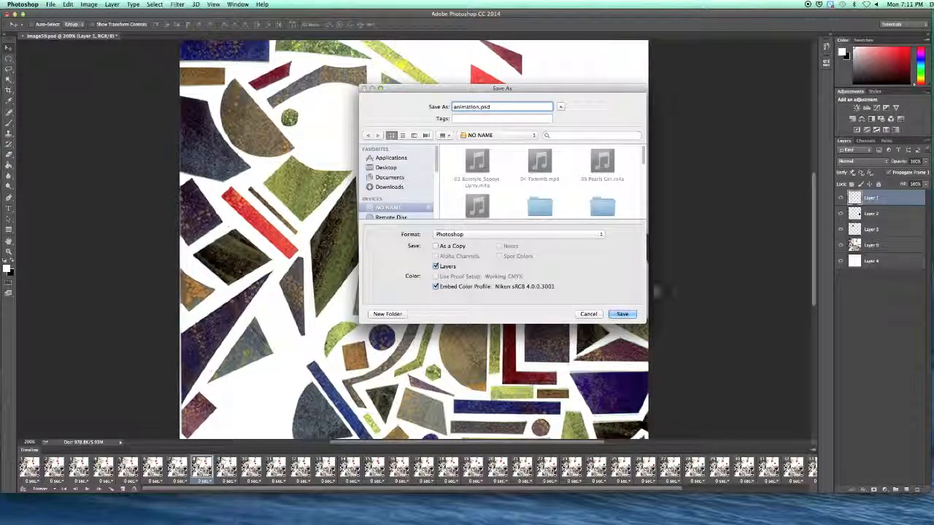
{"action": "left_click", "coordinate": [621, 314]}
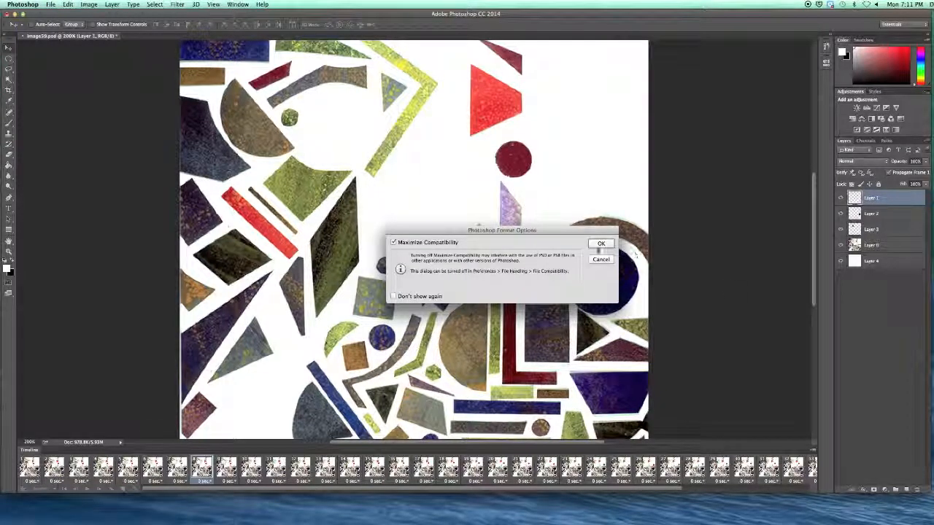
{"action": "left_click", "coordinate": [599, 245]}
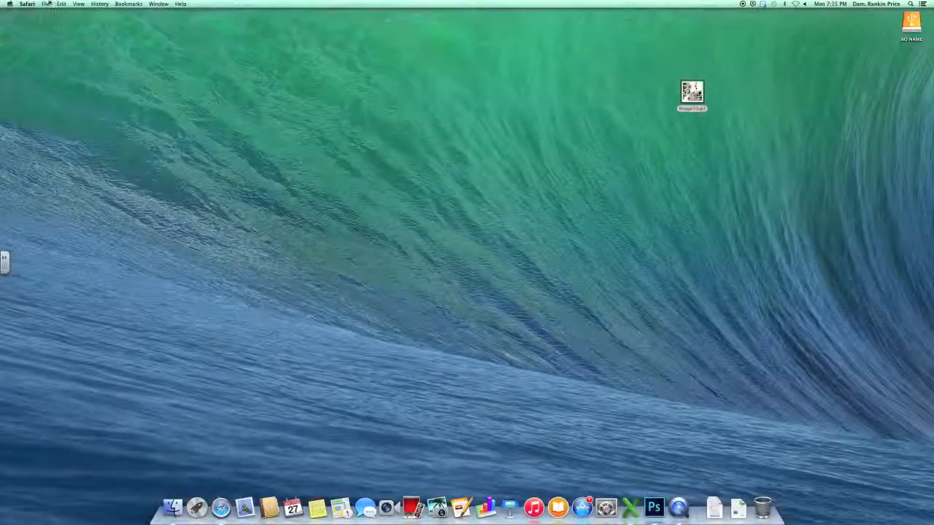
Switch to Safari and load Image59.gif from the Desktop in a browser window to watch the animation.
{"action": "left_click", "coordinate": [49, 3]}
{"action": "left_click", "coordinate": [48, 4]}
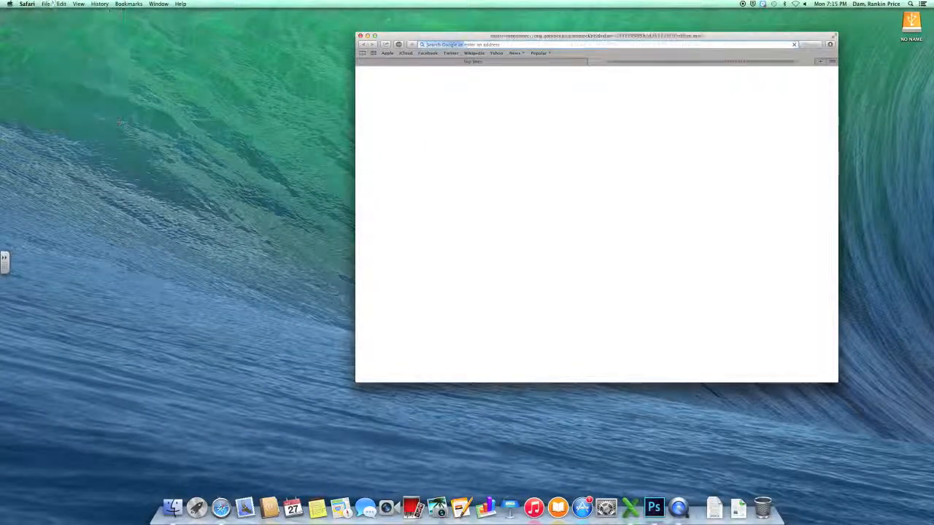
{"action": "left_click_drag", "start_coordinate": [512, 37], "coordinate": [271, 37]}
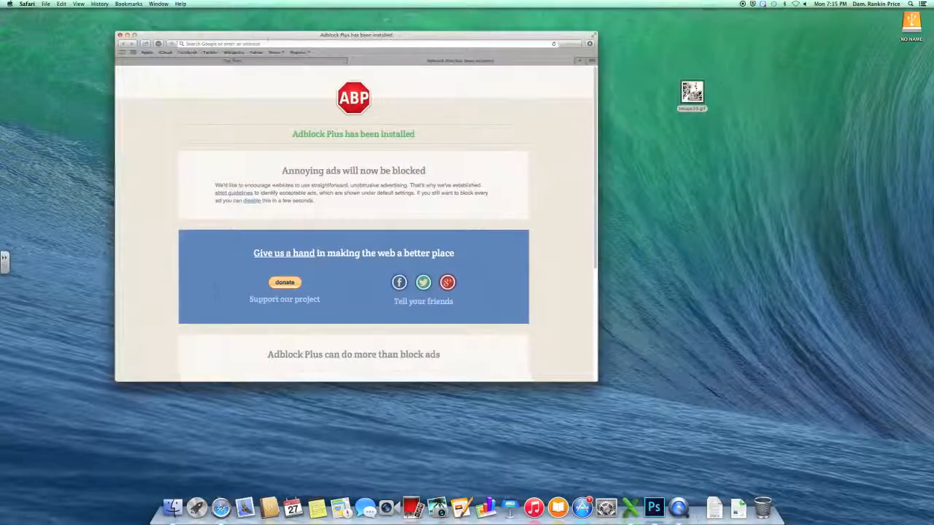
{"action": "left_click_drag", "start_coordinate": [691, 91], "coordinate": [459, 128]}
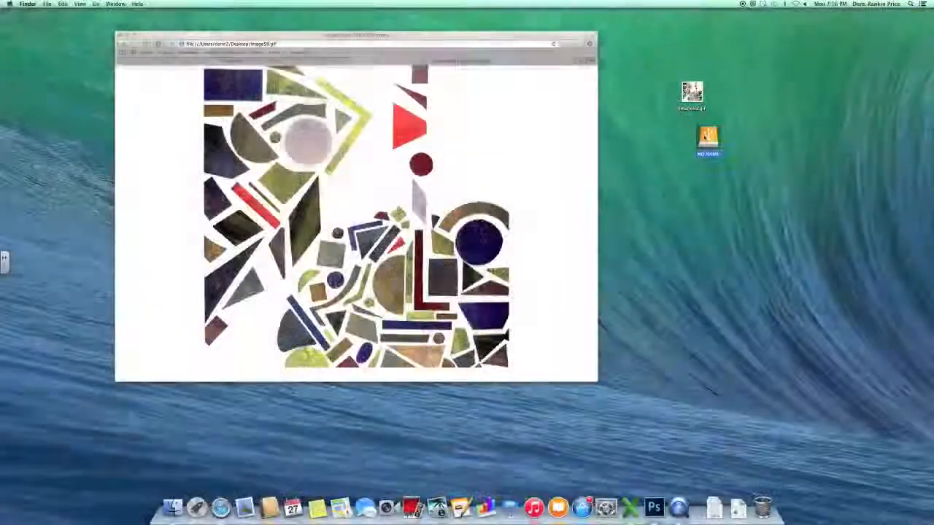
Check the saved files on the NO NAME drive in Finder, close its window and eject the drive.
{"action": "double_click", "coordinate": [894, 16]}
{"action": "left_click_drag", "start_coordinate": [500, 98], "coordinate": [827, 215]}
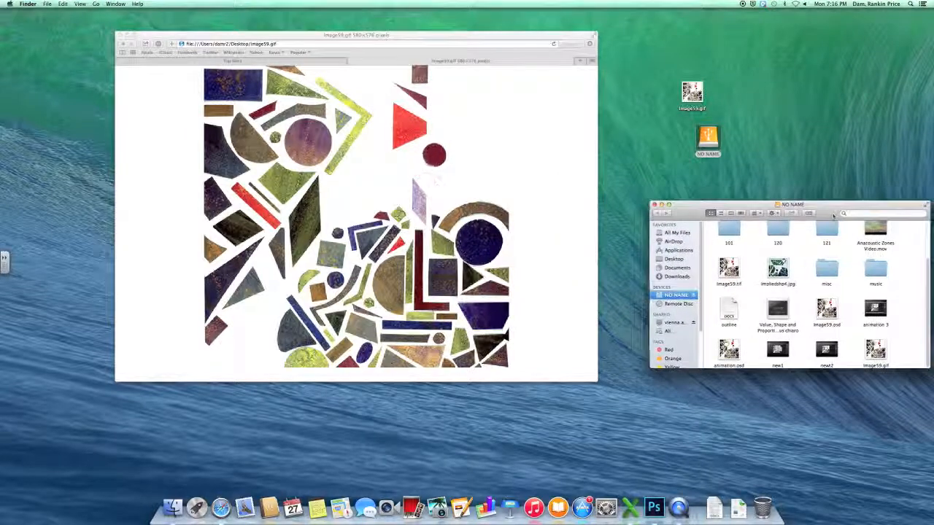
{"action": "left_click", "coordinate": [654, 205]}
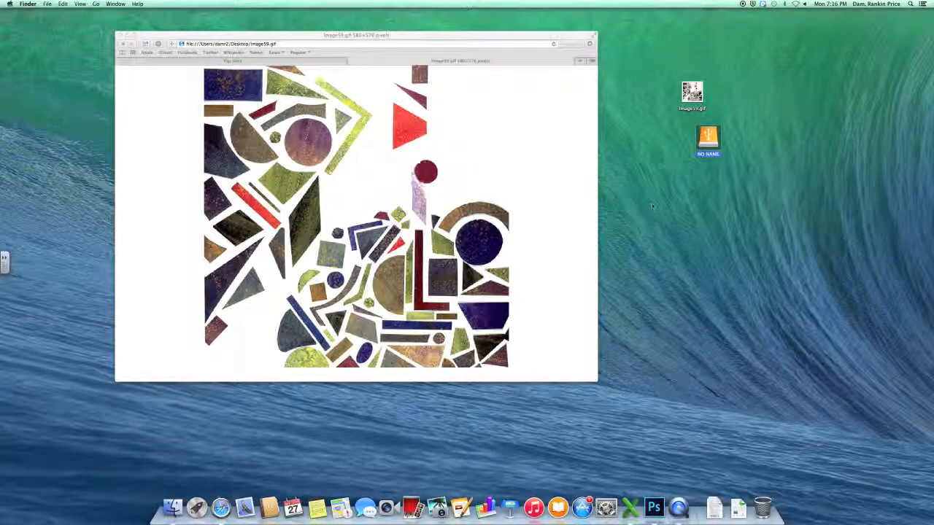
{"action": "left_click_drag", "start_coordinate": [708, 139], "coordinate": [760, 515]}
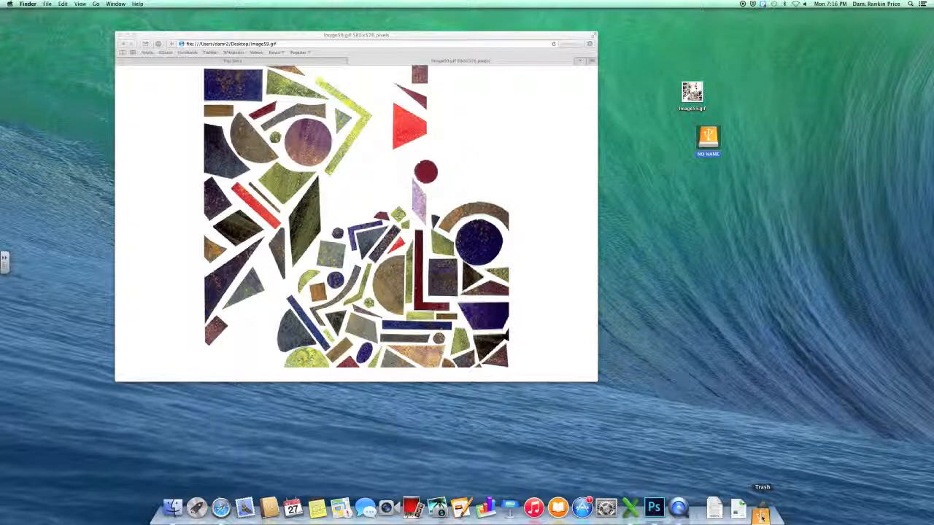